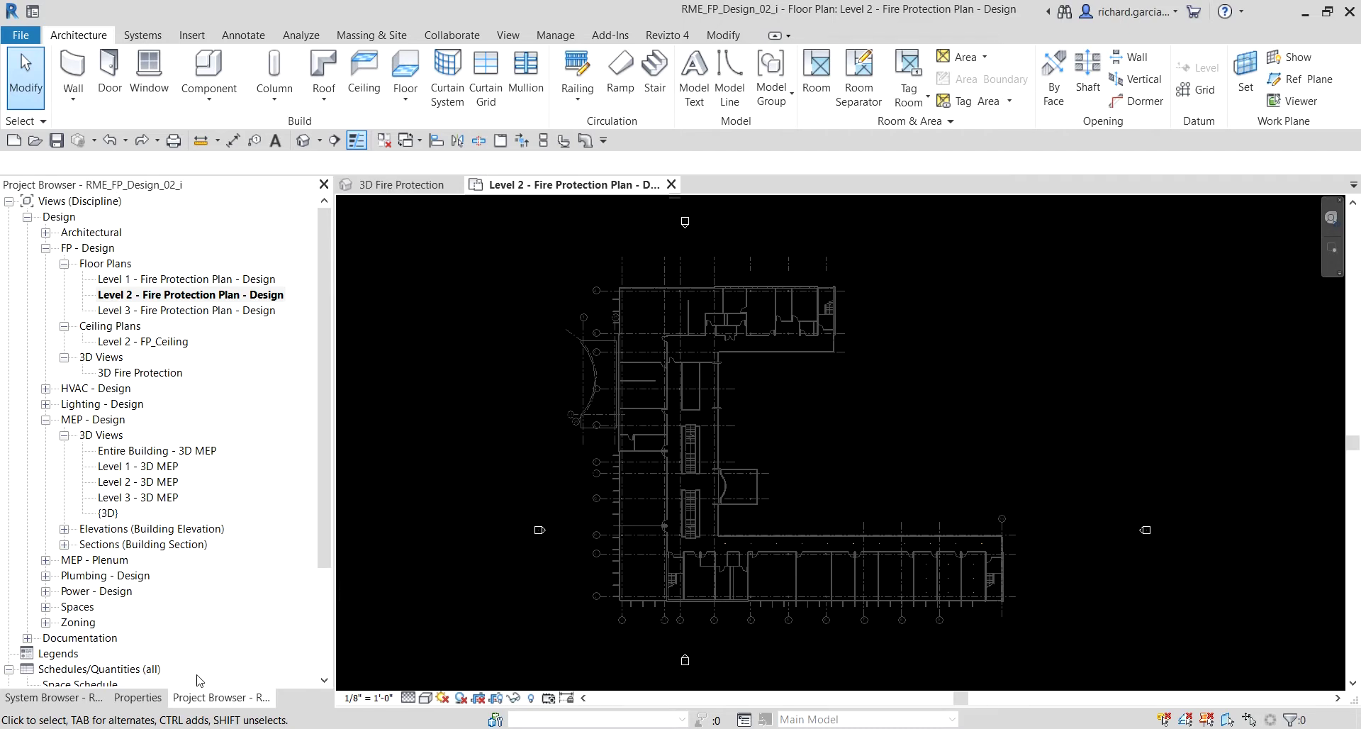
# Review the project's piping systems, highlighting DCW 109, DHW 109 and Sanitary 109 in the systems list
pyautogui.click(44, 698)
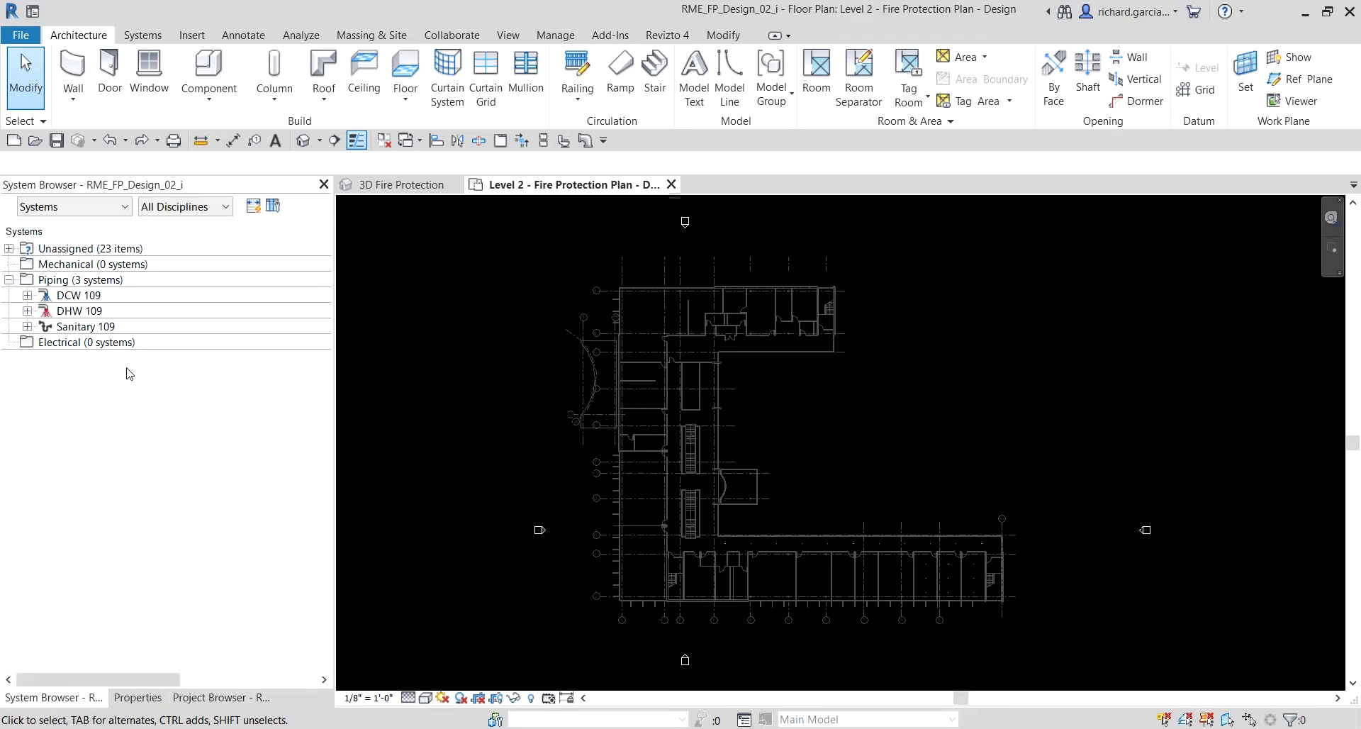
pyautogui.click(61, 281)
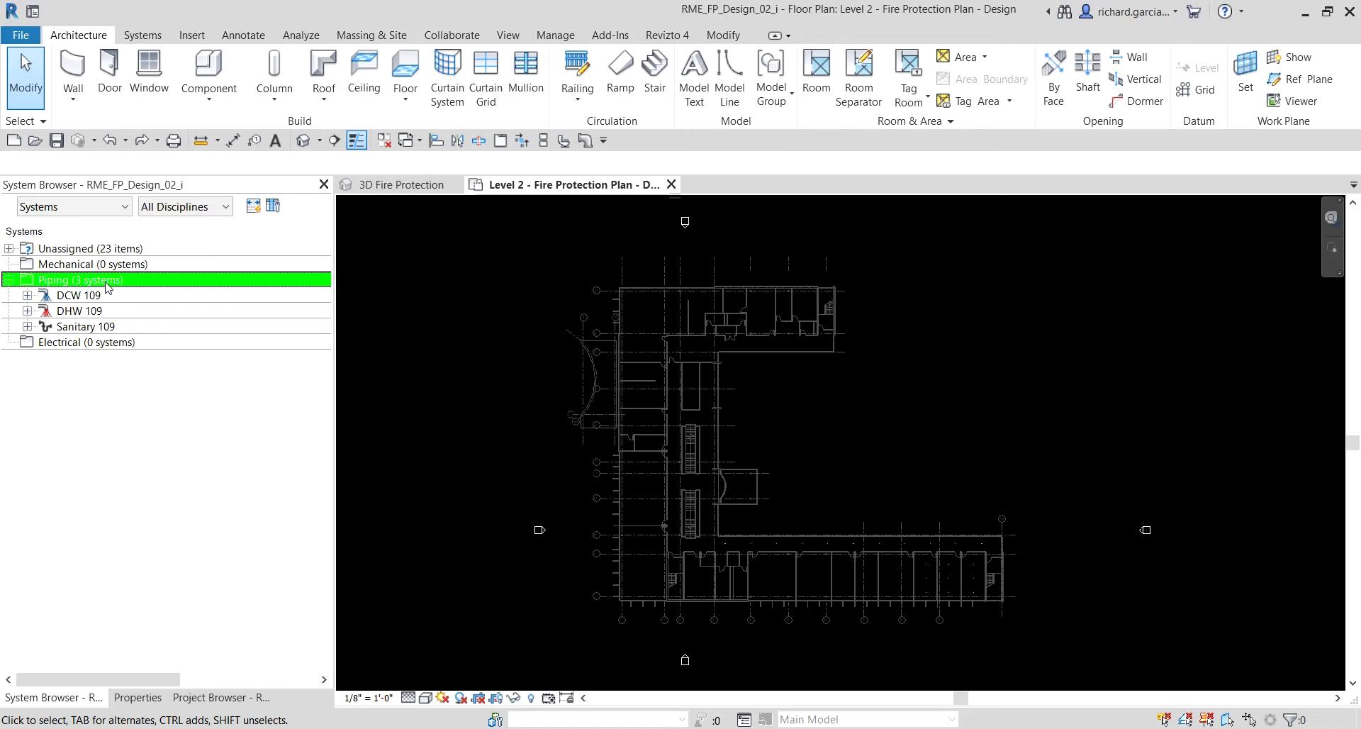
pyautogui.click(80, 299)
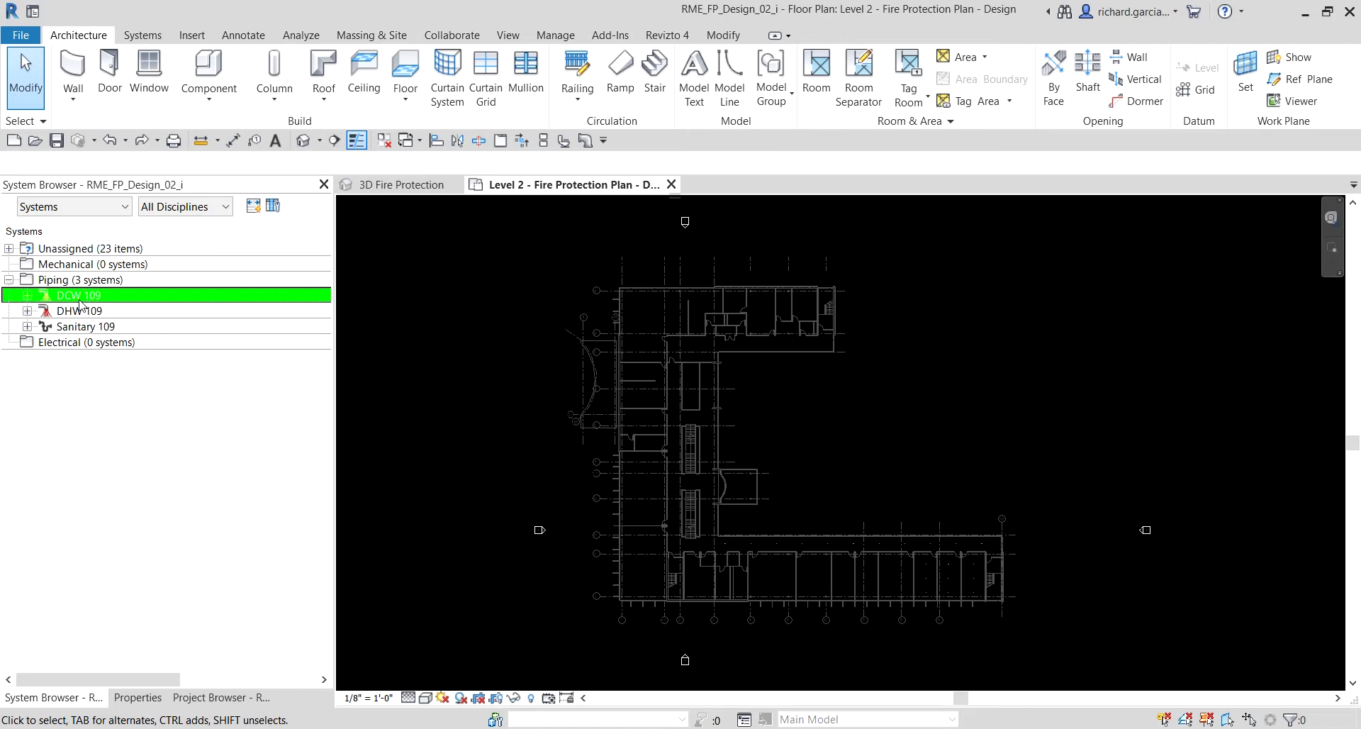
pyautogui.click(78, 316)
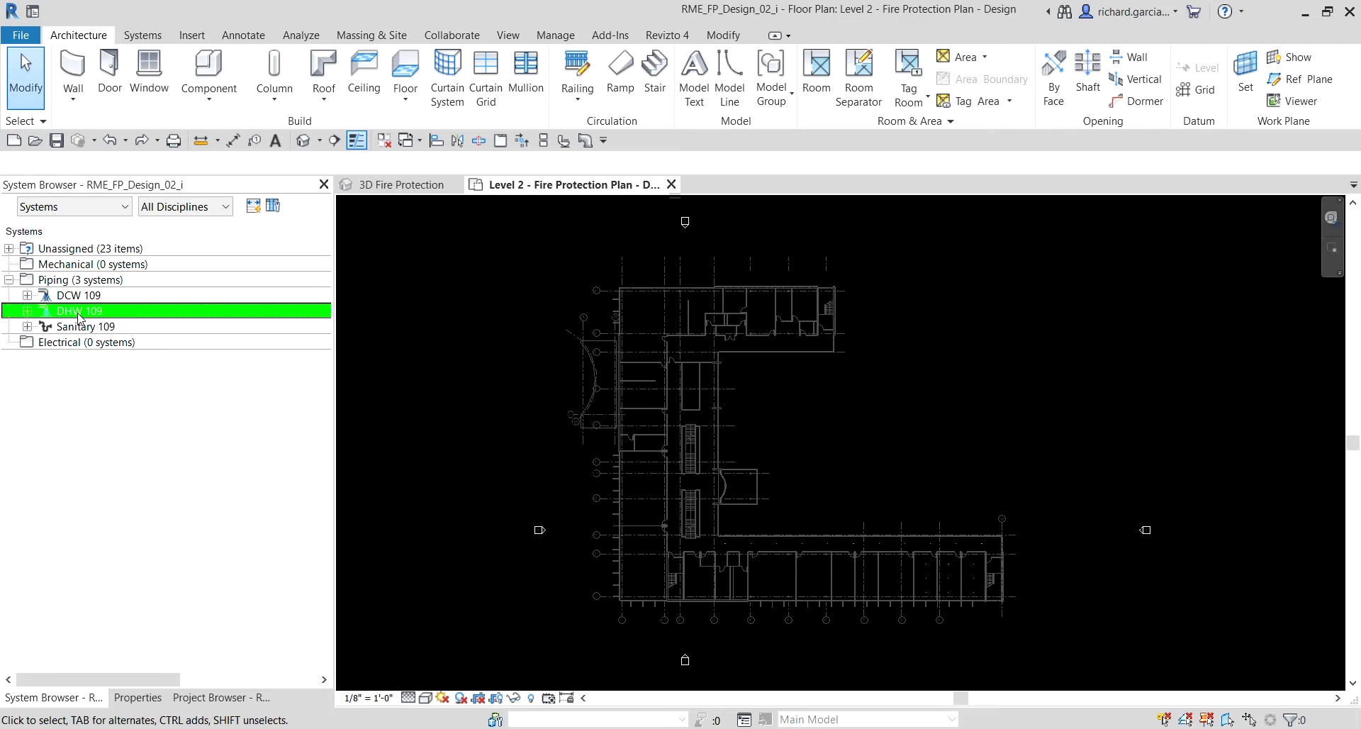
pyautogui.click(80, 330)
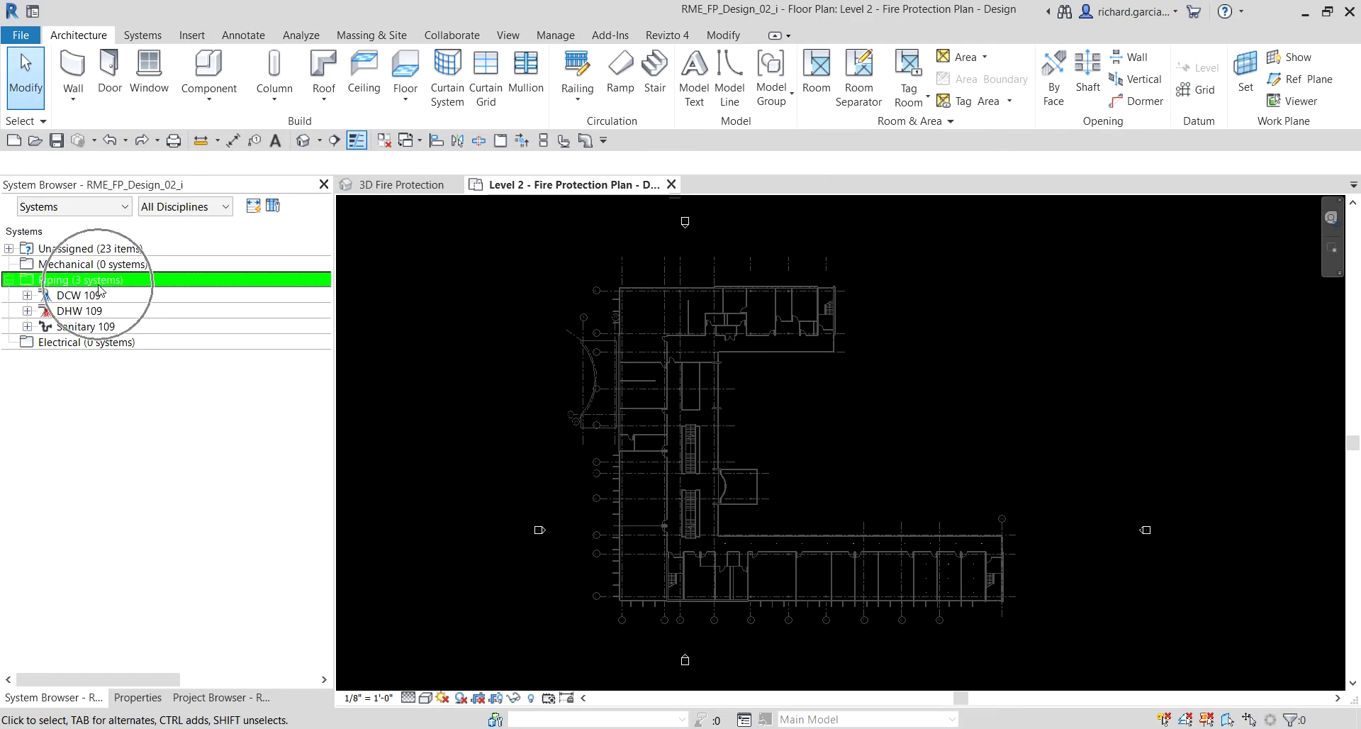
# Select the nine unassigned sprinklers in the three classrooms beside the east stairwell on the Level 2 plan
pyautogui.scroll(8, 903, 584)
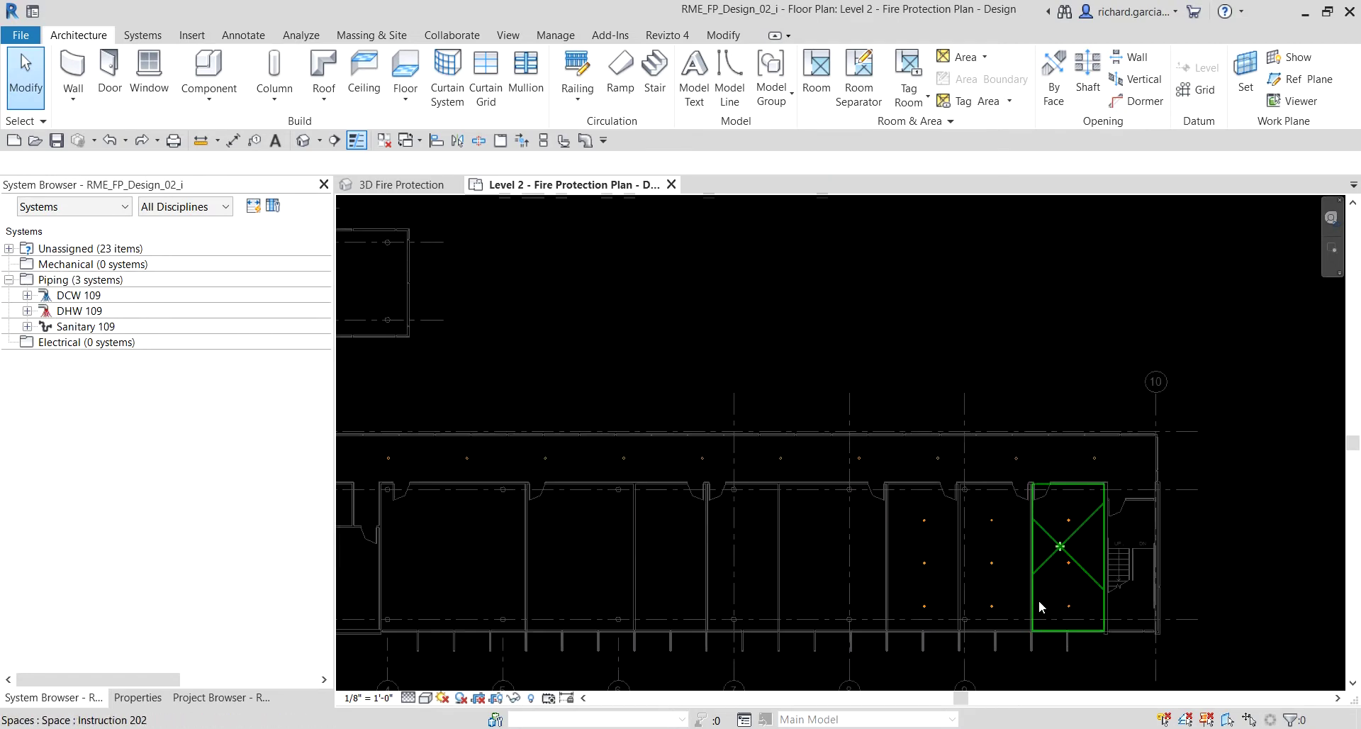
pyautogui.moveTo(1050, 601); pyautogui.dragTo(902, 547, button='middle')
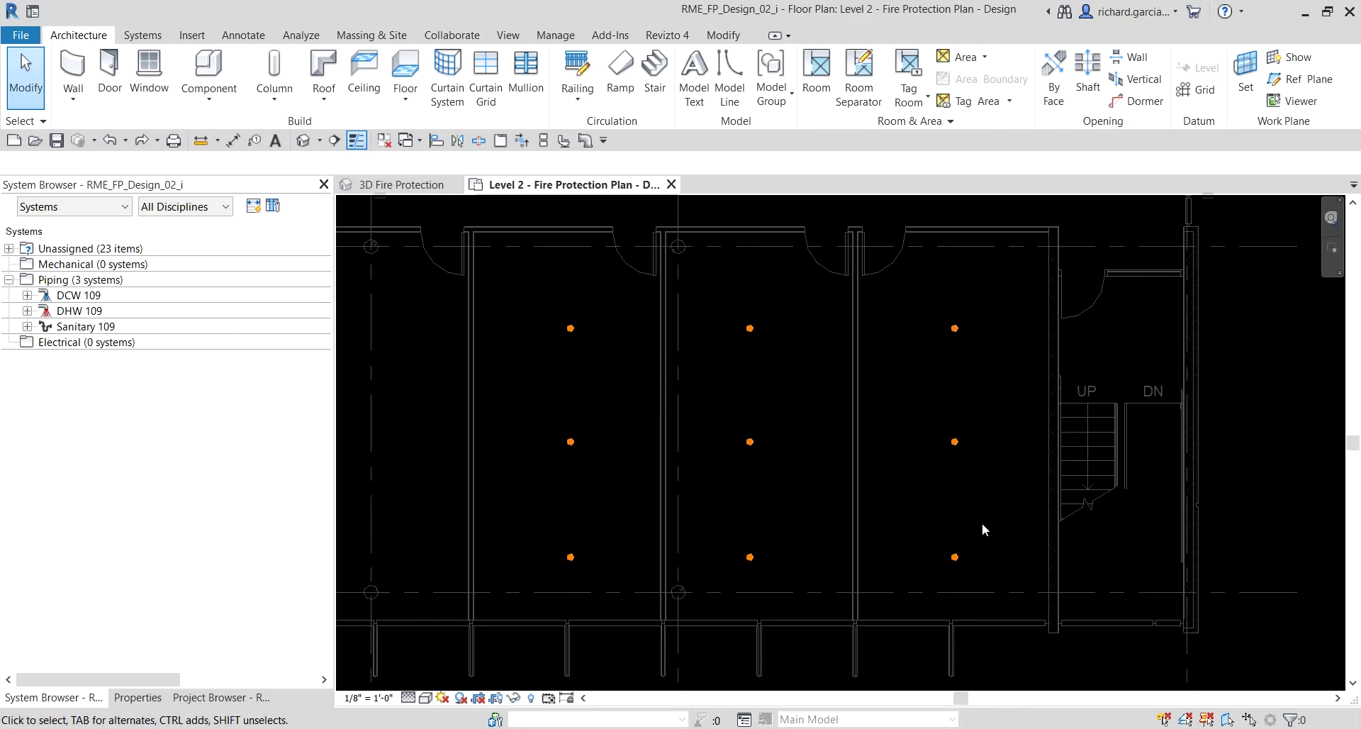
pyautogui.click(954, 558)
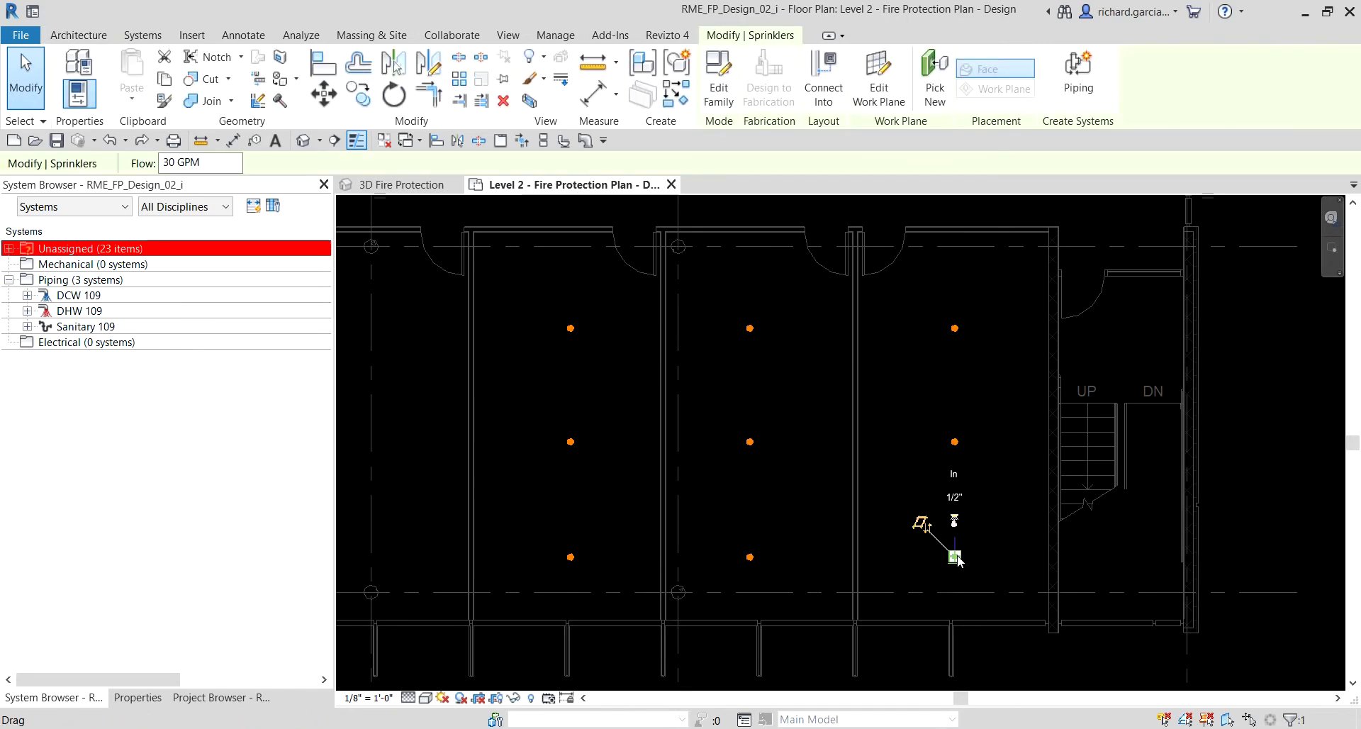
pyautogui.click(74, 250)
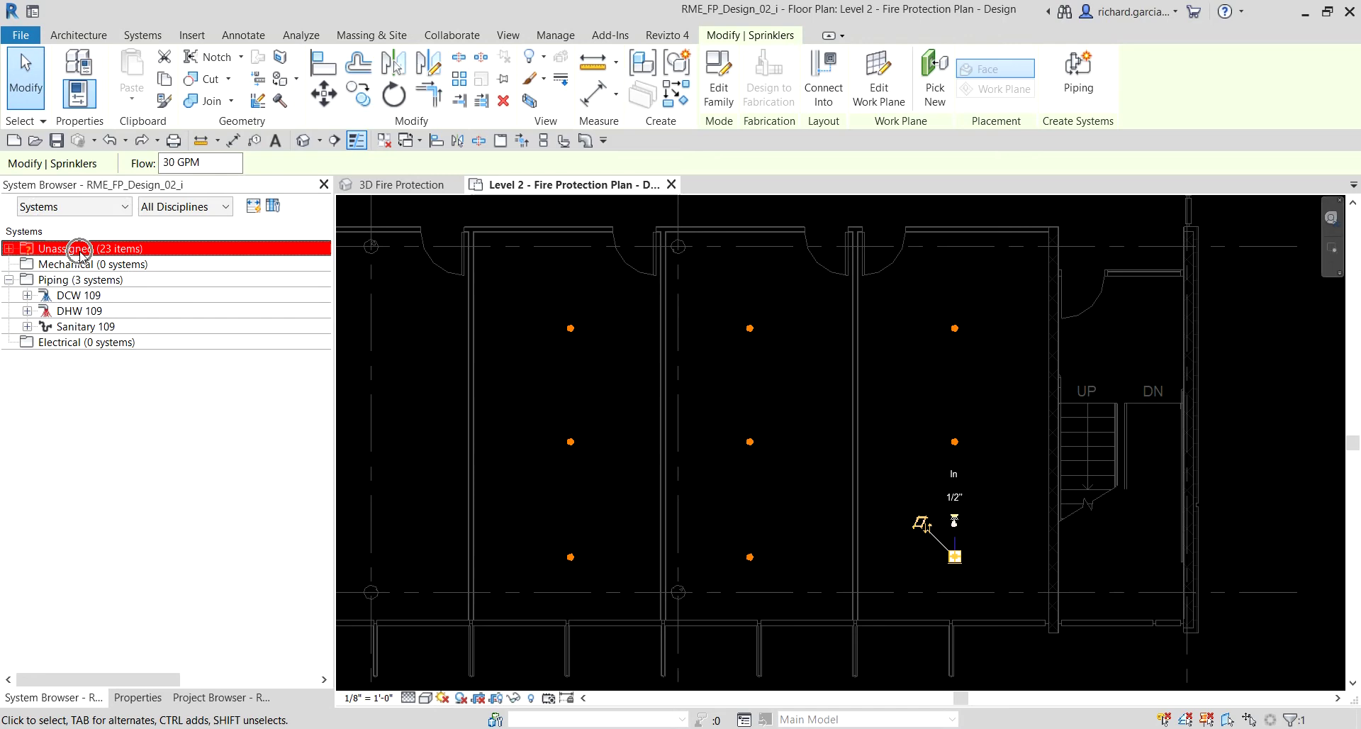
pyautogui.moveTo(527, 298); pyautogui.dragTo(993, 580)
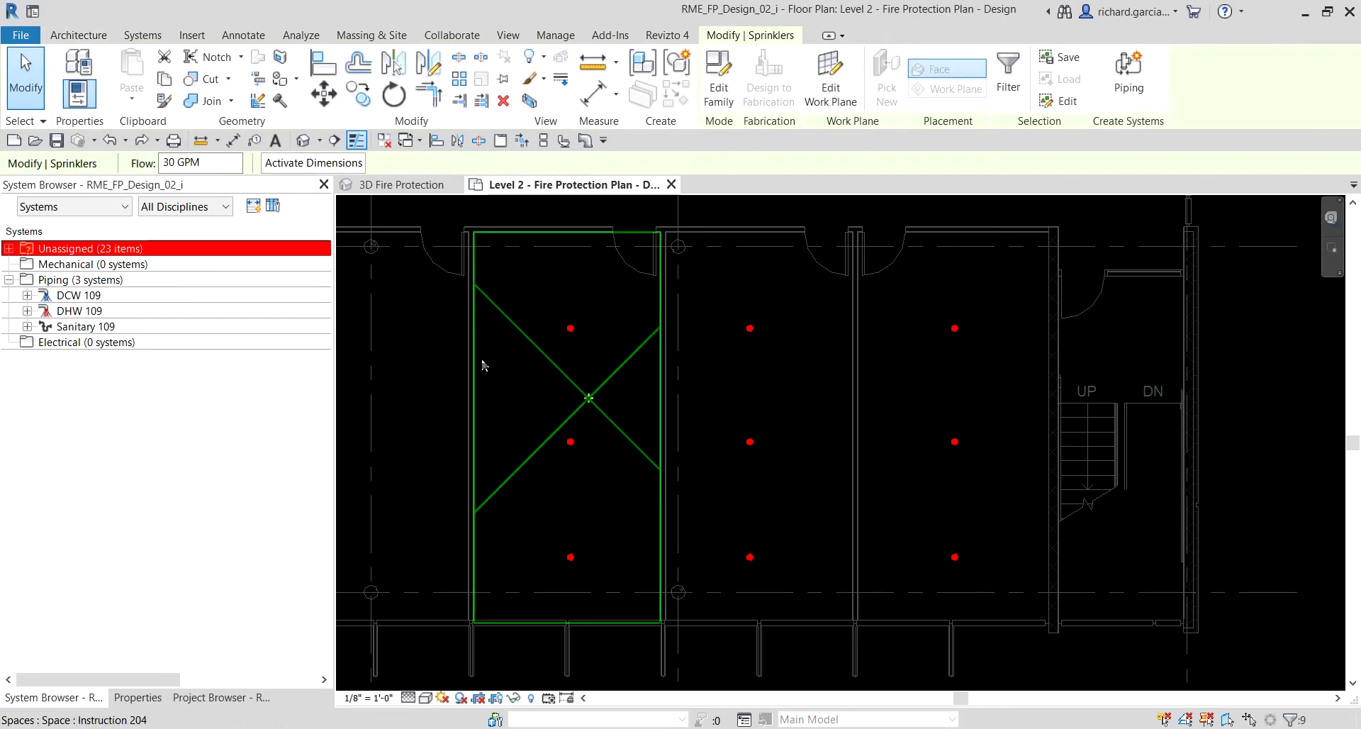
pyautogui.click(60, 254)
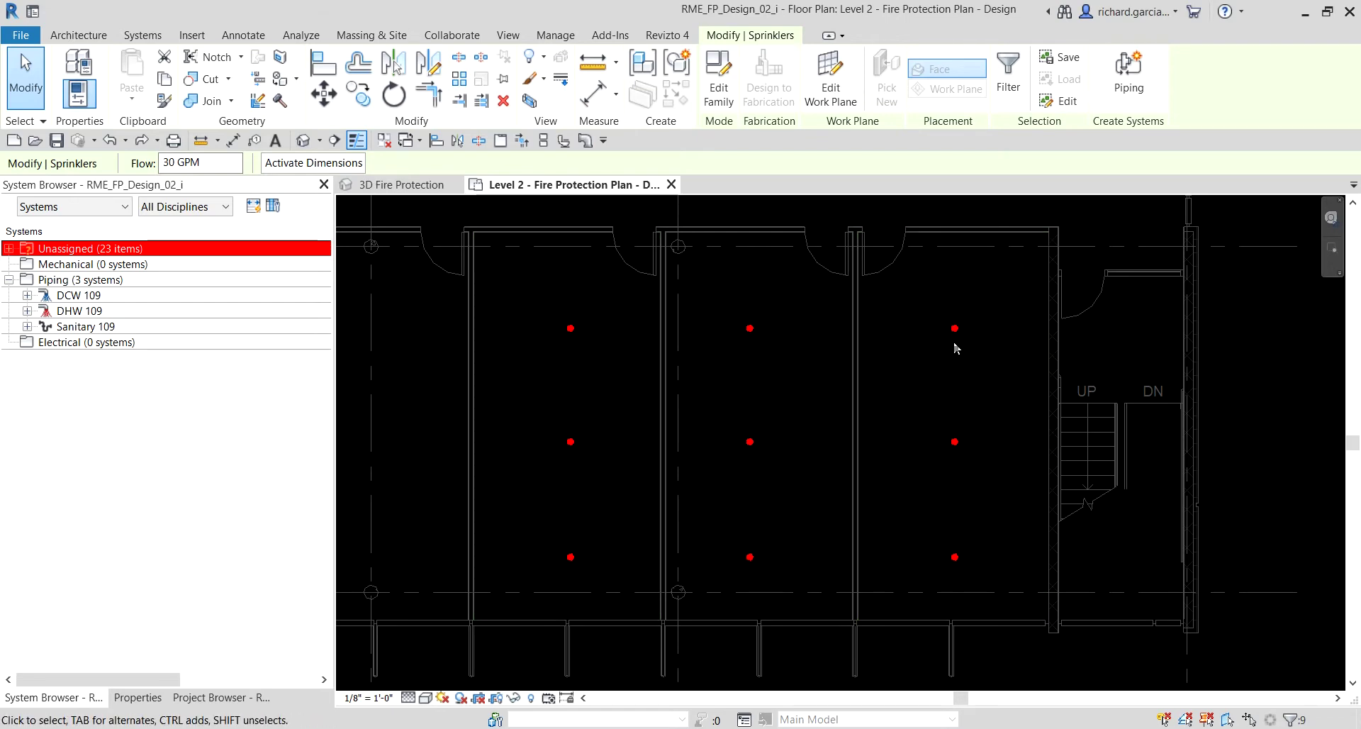
# Start a new piping system from the selected sprinklers and name it FP Wet_Zone2
pyautogui.click(1128, 64)
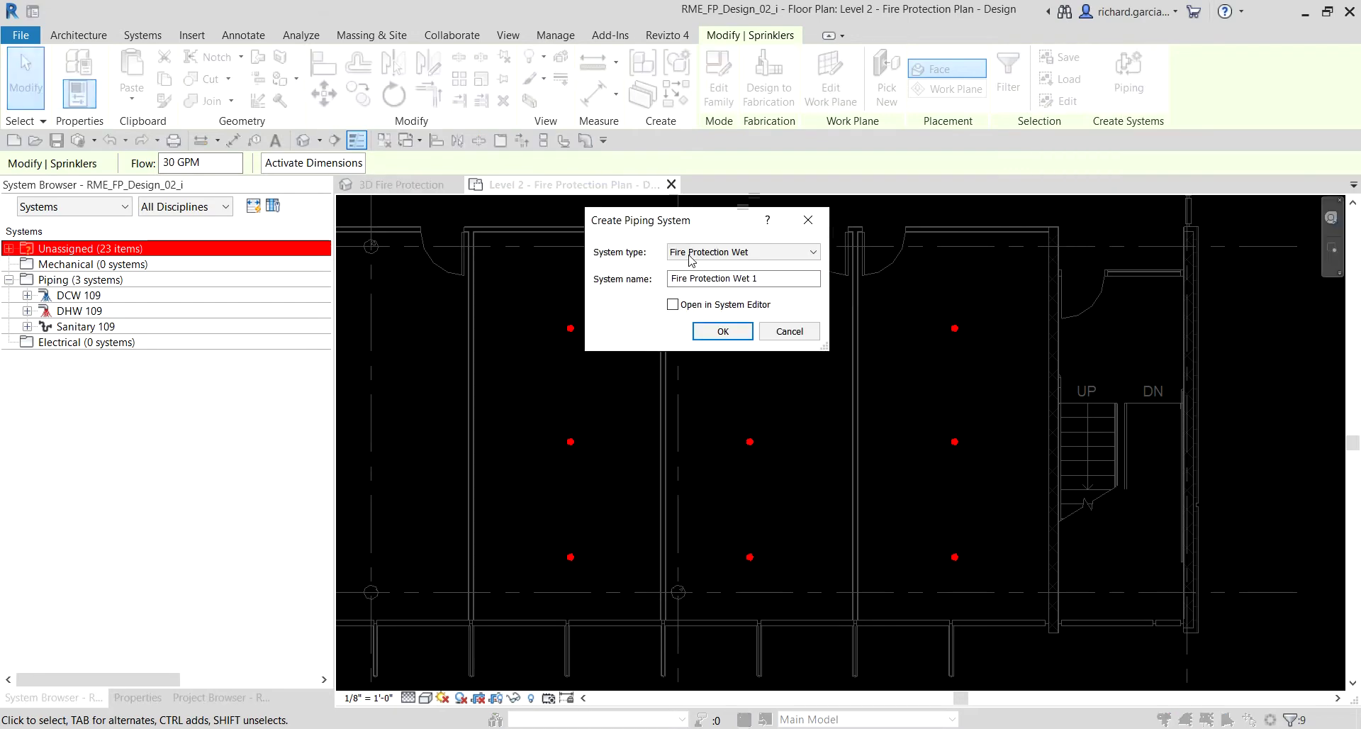
pyautogui.click(747, 279)
pyautogui.moveTo(765, 279); pyautogui.dragTo(644, 280)
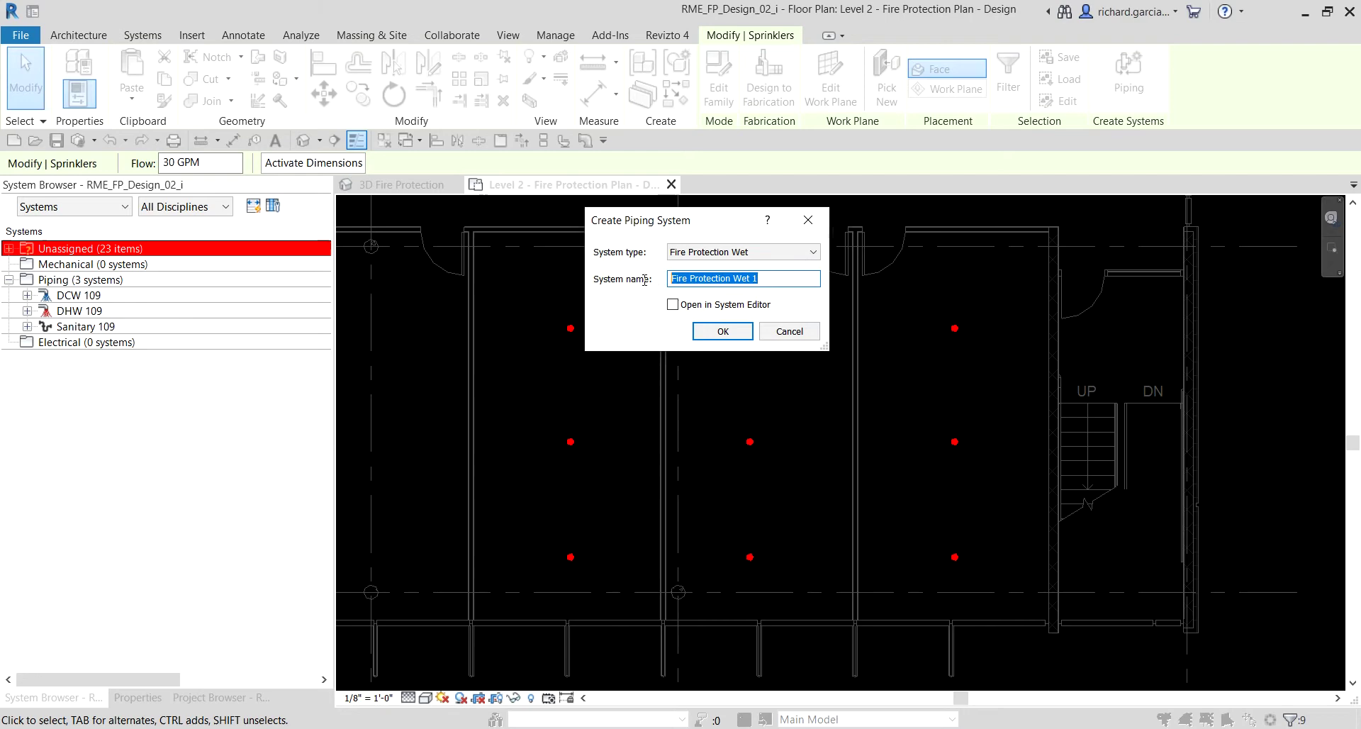
pyautogui.write('f')
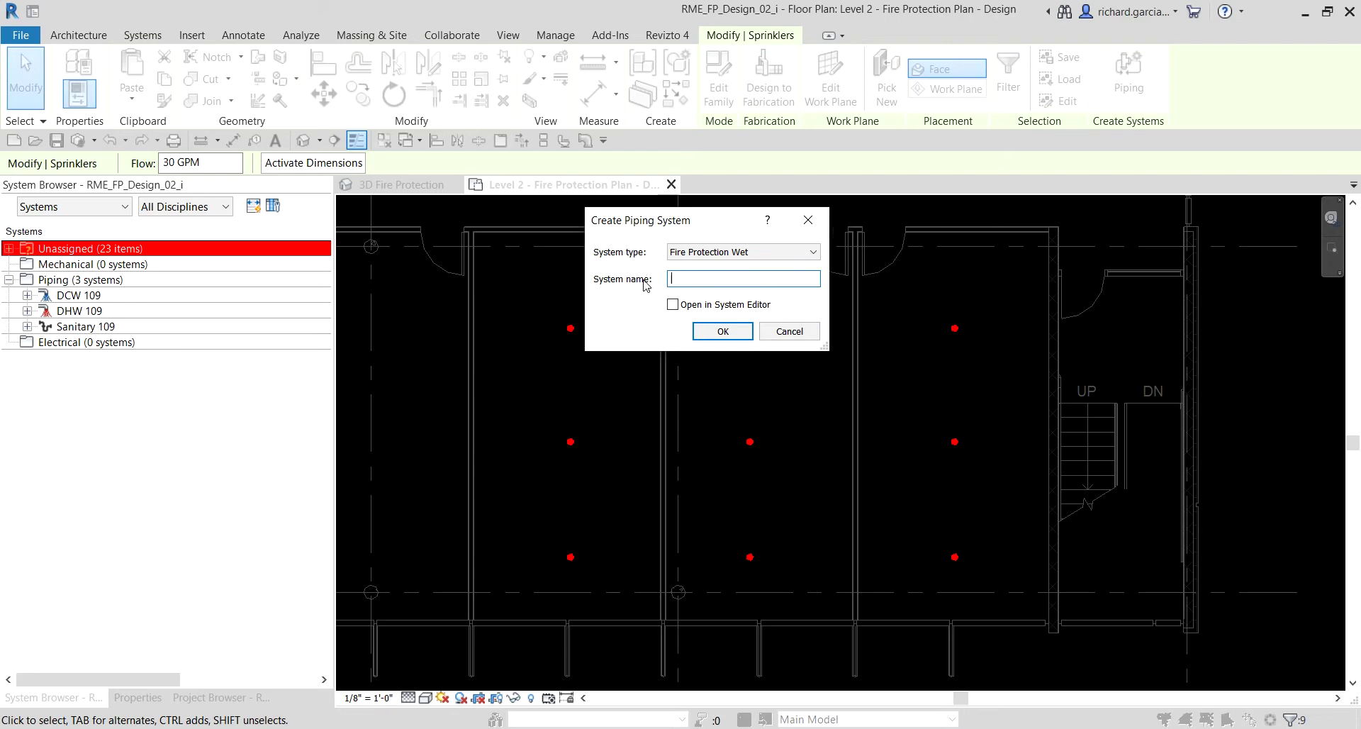
pyautogui.press('capslock')
pyautogui.write('FP')
pyautogui.press('capslock')
pyautogui.write('We')
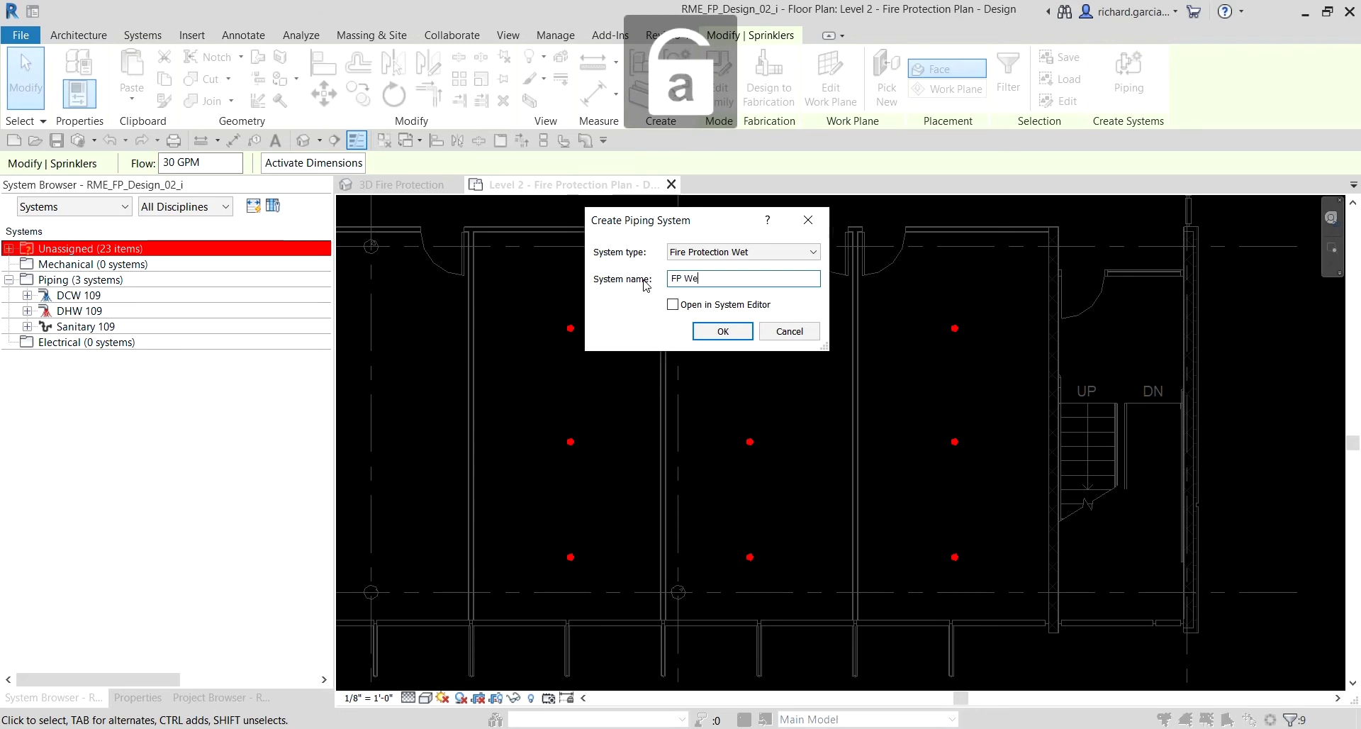
pyautogui.write('t_Zone2')
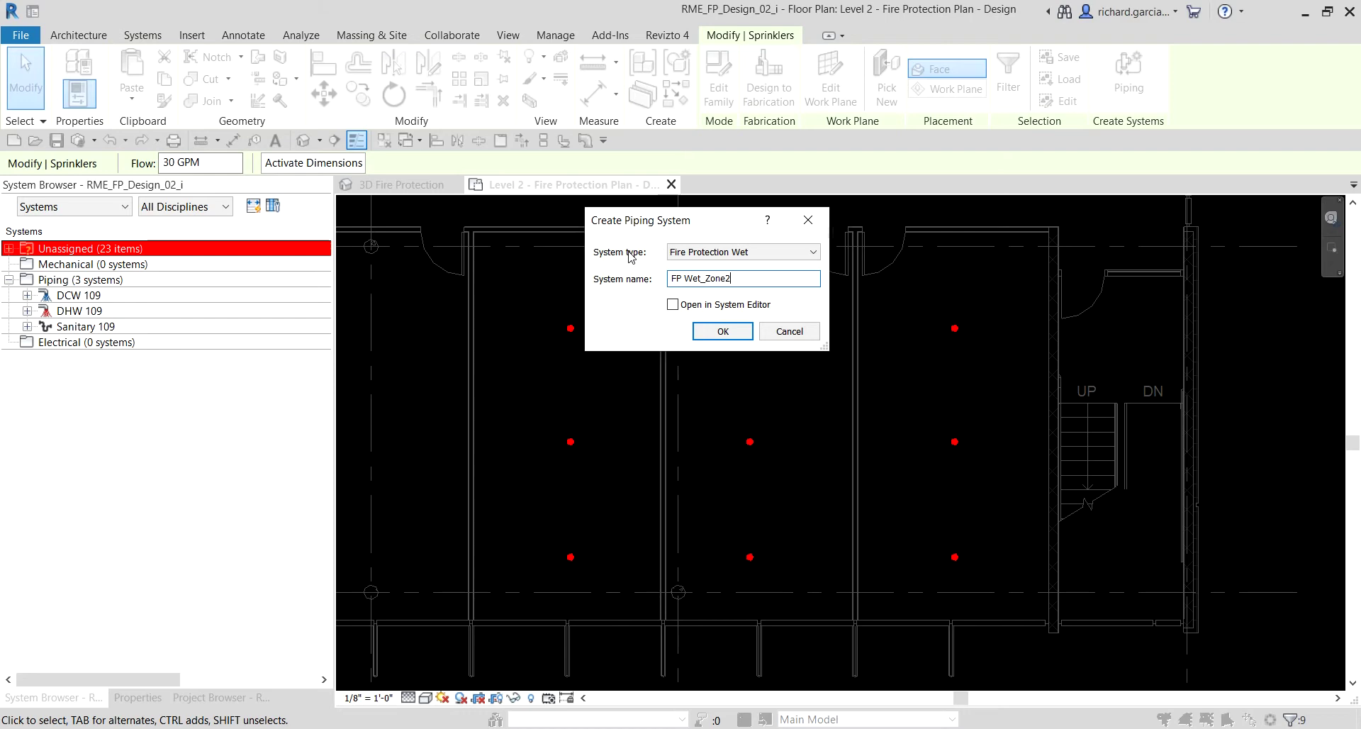
# Keep Fire Protection Wet as the system type and create the piping system
pyautogui.click(713, 253)
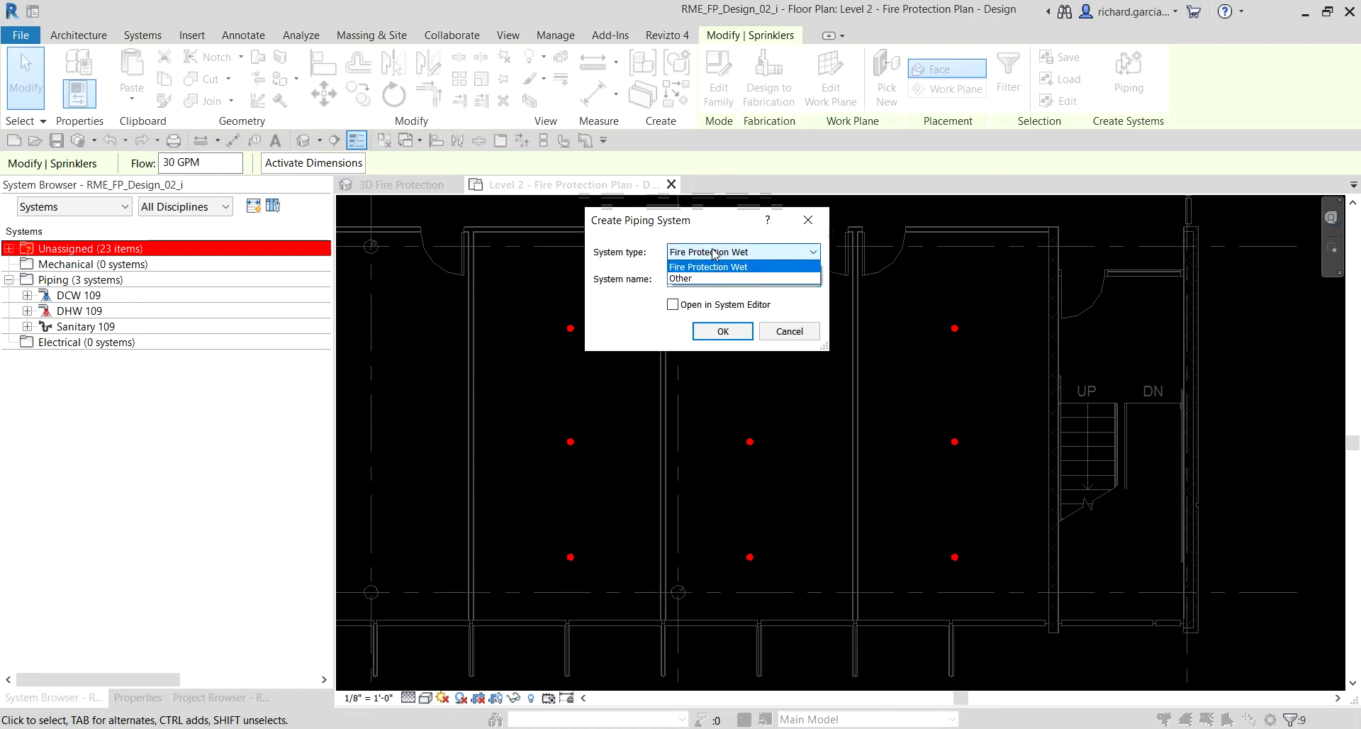
pyautogui.click(714, 253)
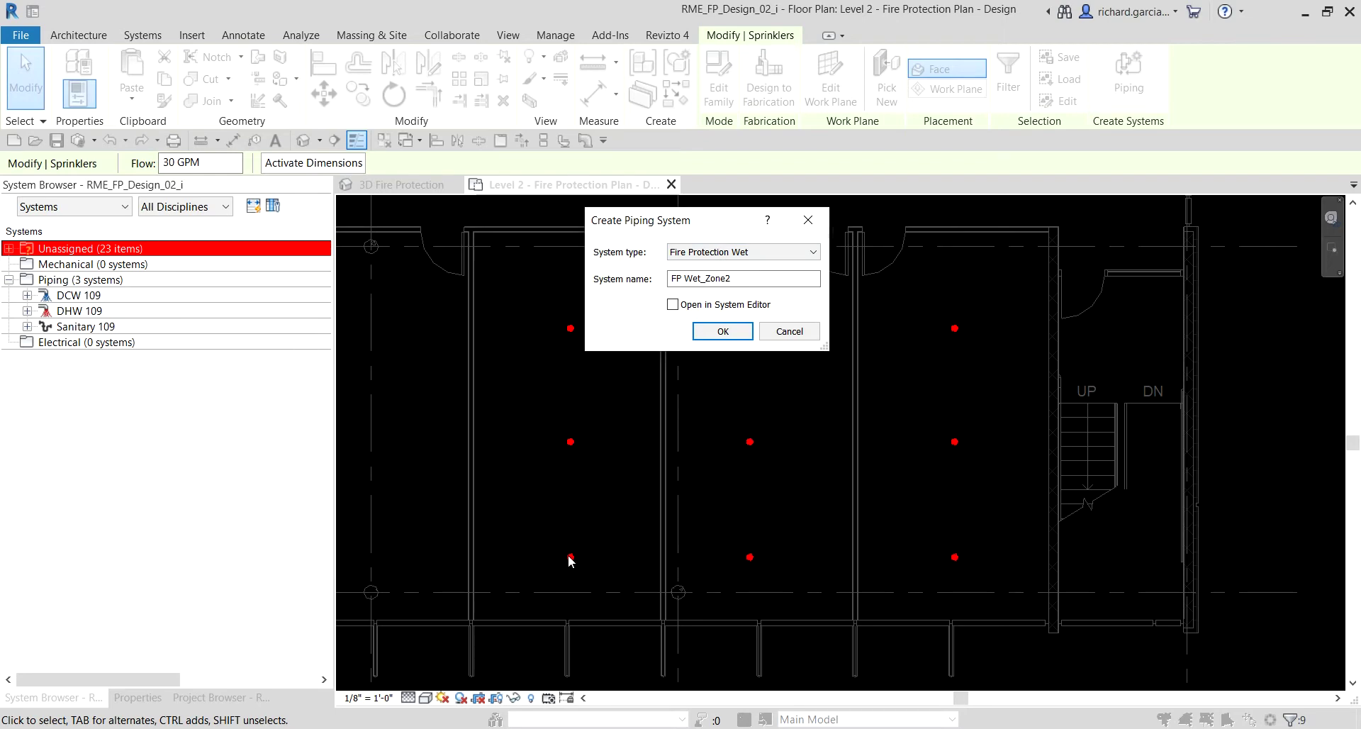
pyautogui.click(698, 282)
pyautogui.click(723, 333)
pyautogui.click(723, 336)
pyautogui.click(717, 333)
pyautogui.click(717, 332)
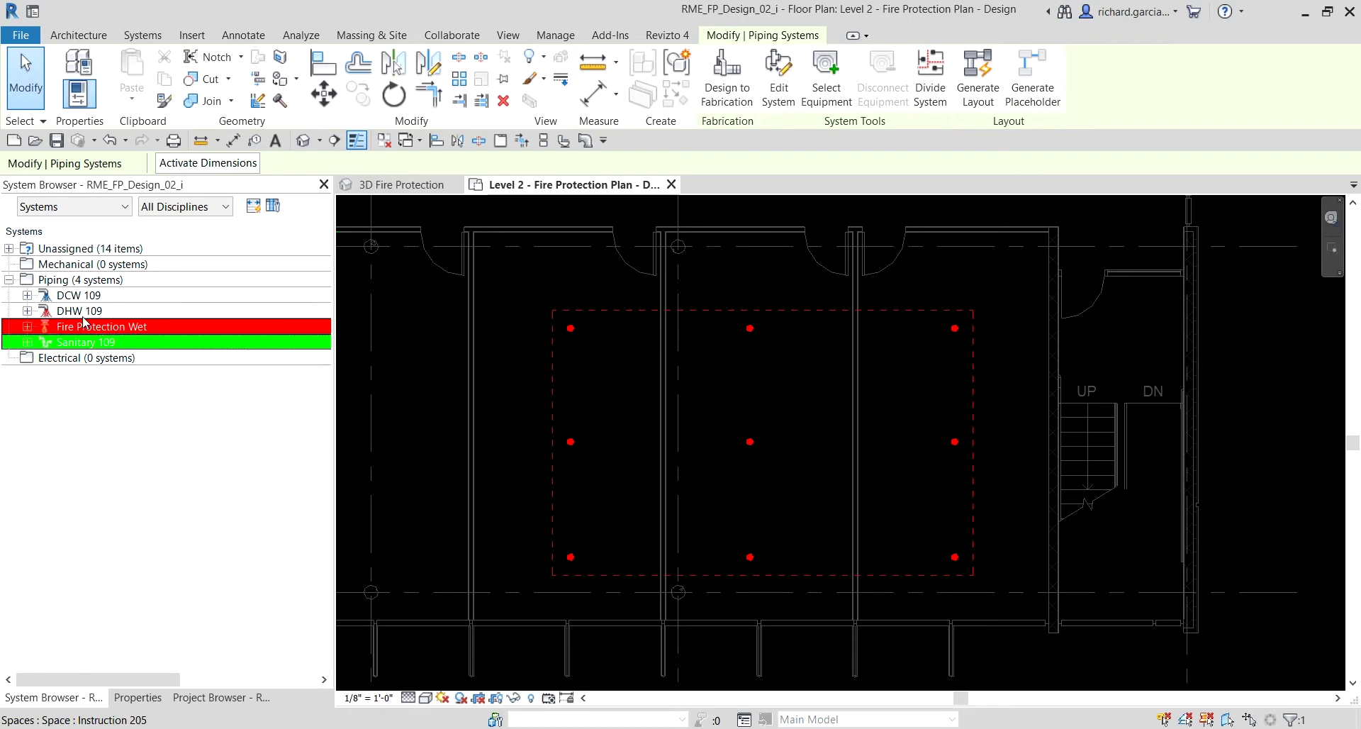
# Expand the Fire Protection Wet systems down to the members of FP Wet_Zone2 and highlight that system
pyautogui.click(90, 281)
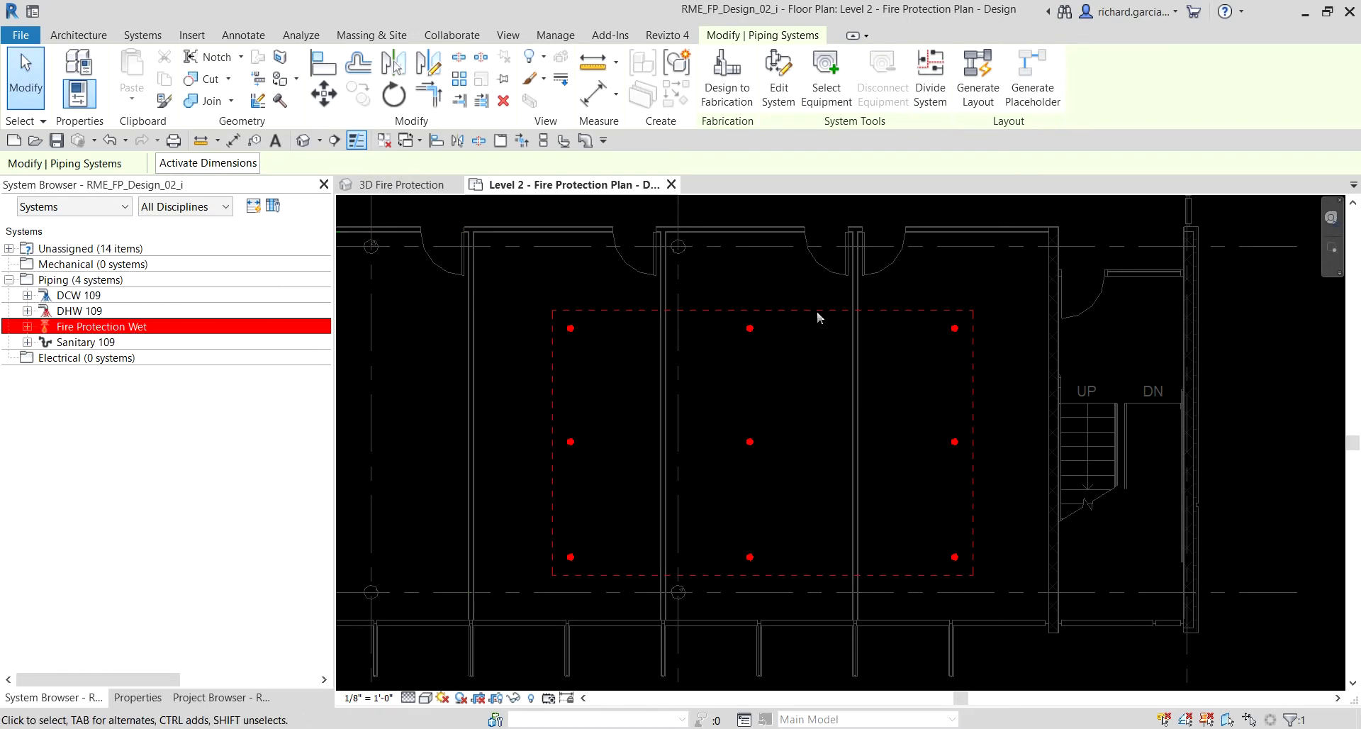
pyautogui.click(81, 327)
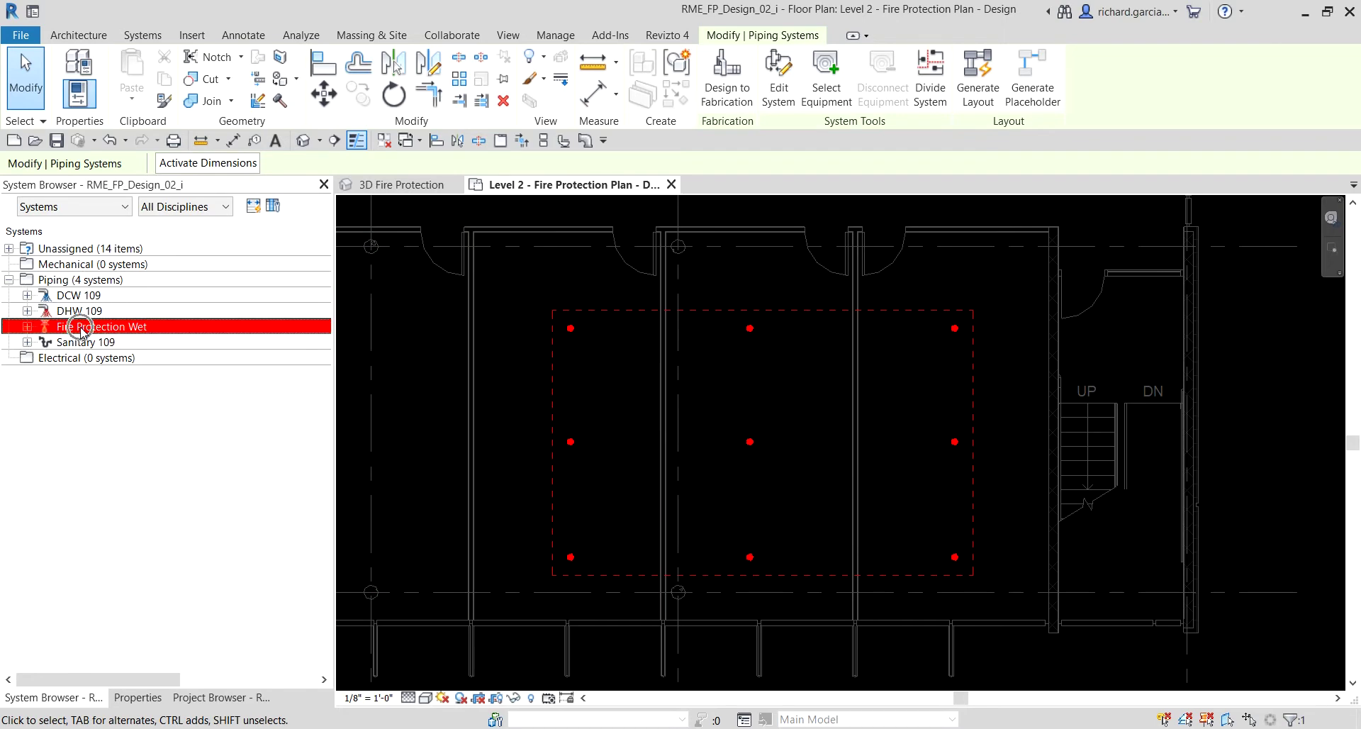
pyautogui.click(27, 327)
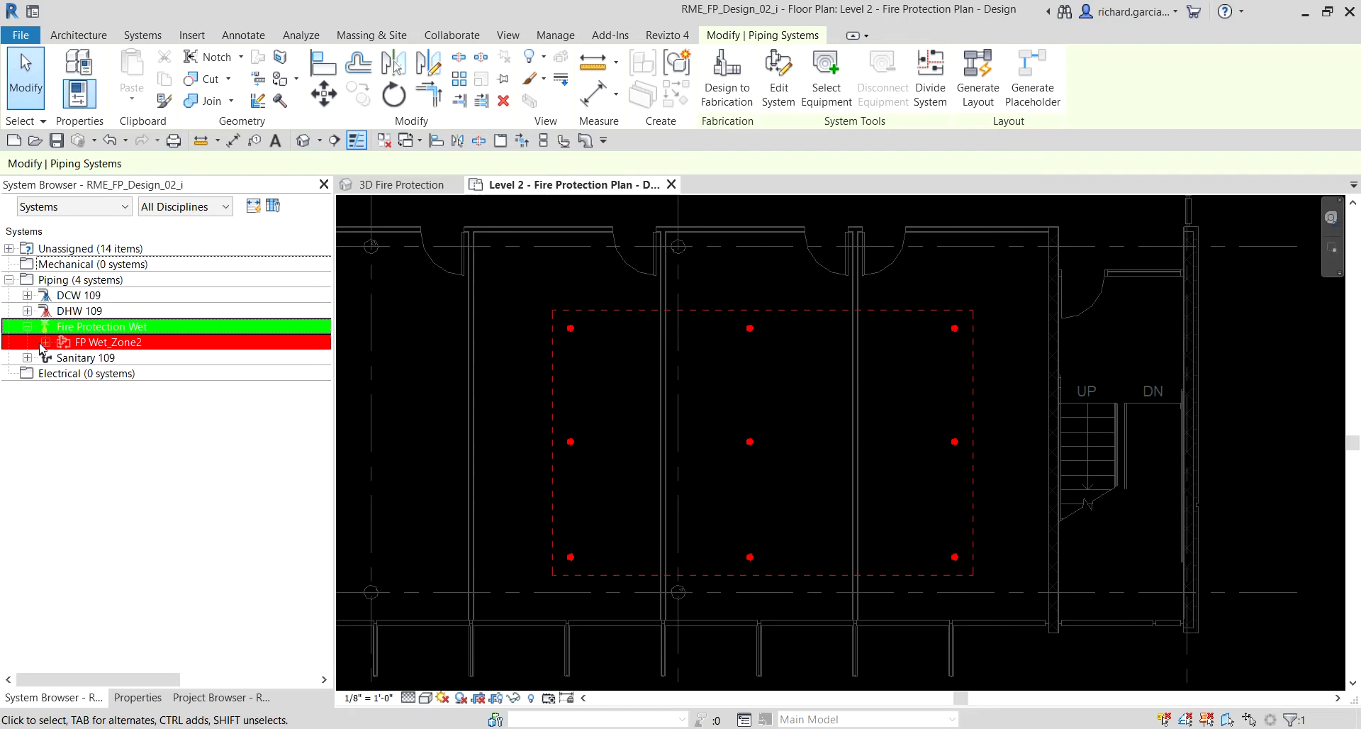
pyautogui.click(45, 341)
pyautogui.click(102, 344)
pyautogui.click(102, 344)
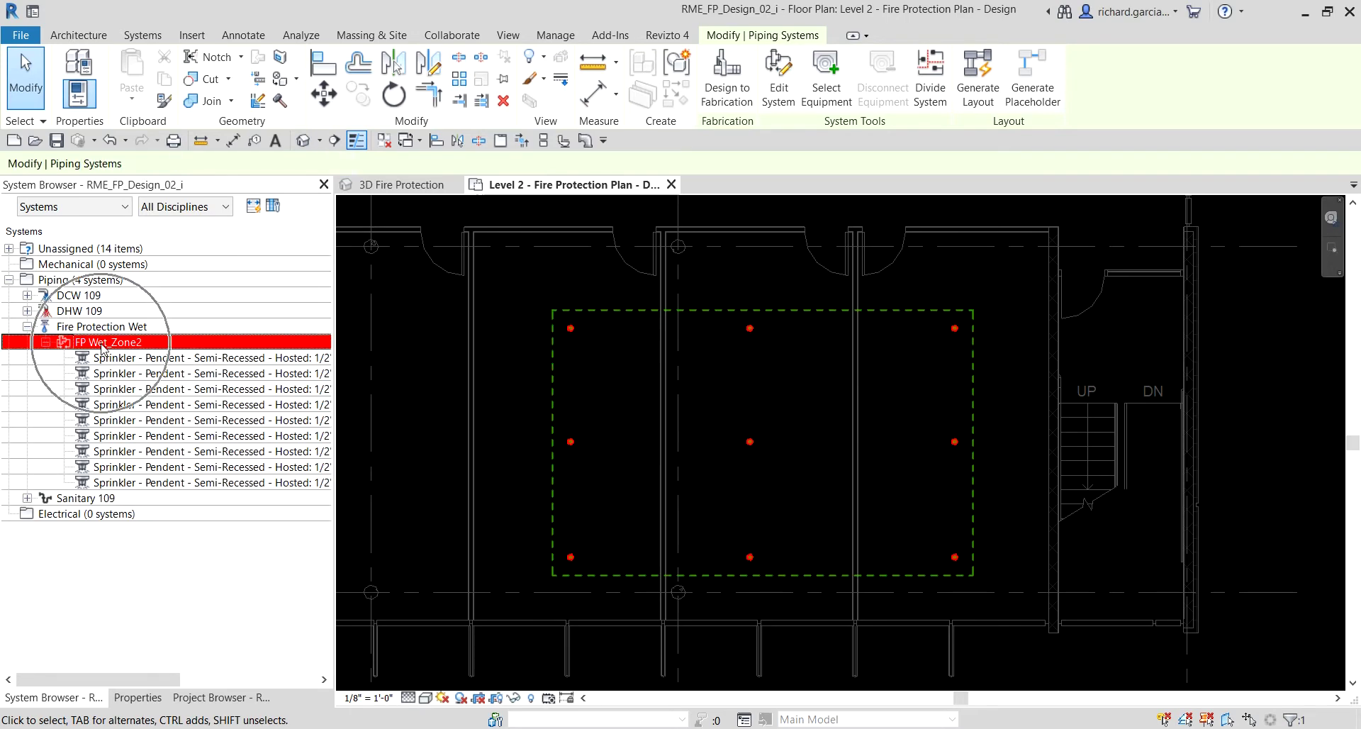
# Select the first five sprinklers of FP Wet_Zone2 one at a time to locate them in the plan
pyautogui.click(153, 359)
pyautogui.click(156, 375)
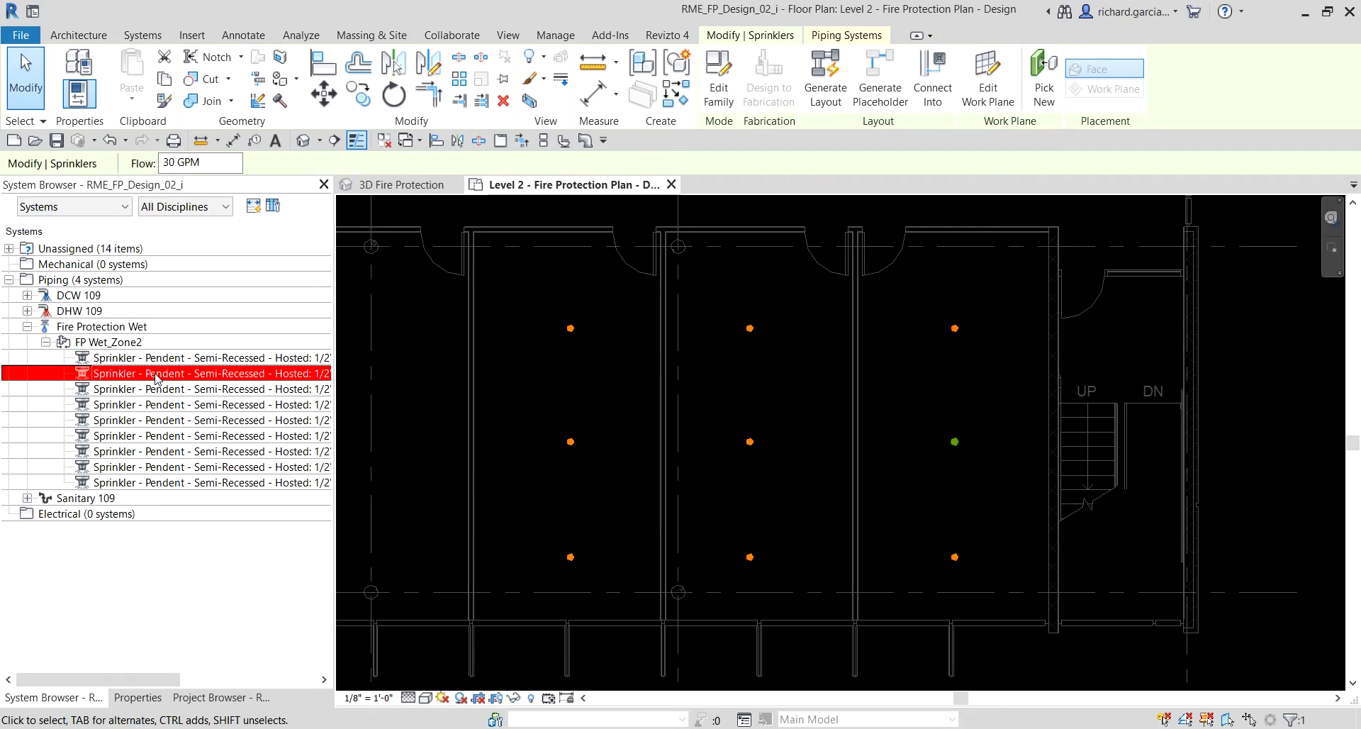
pyautogui.click(159, 389)
pyautogui.click(160, 406)
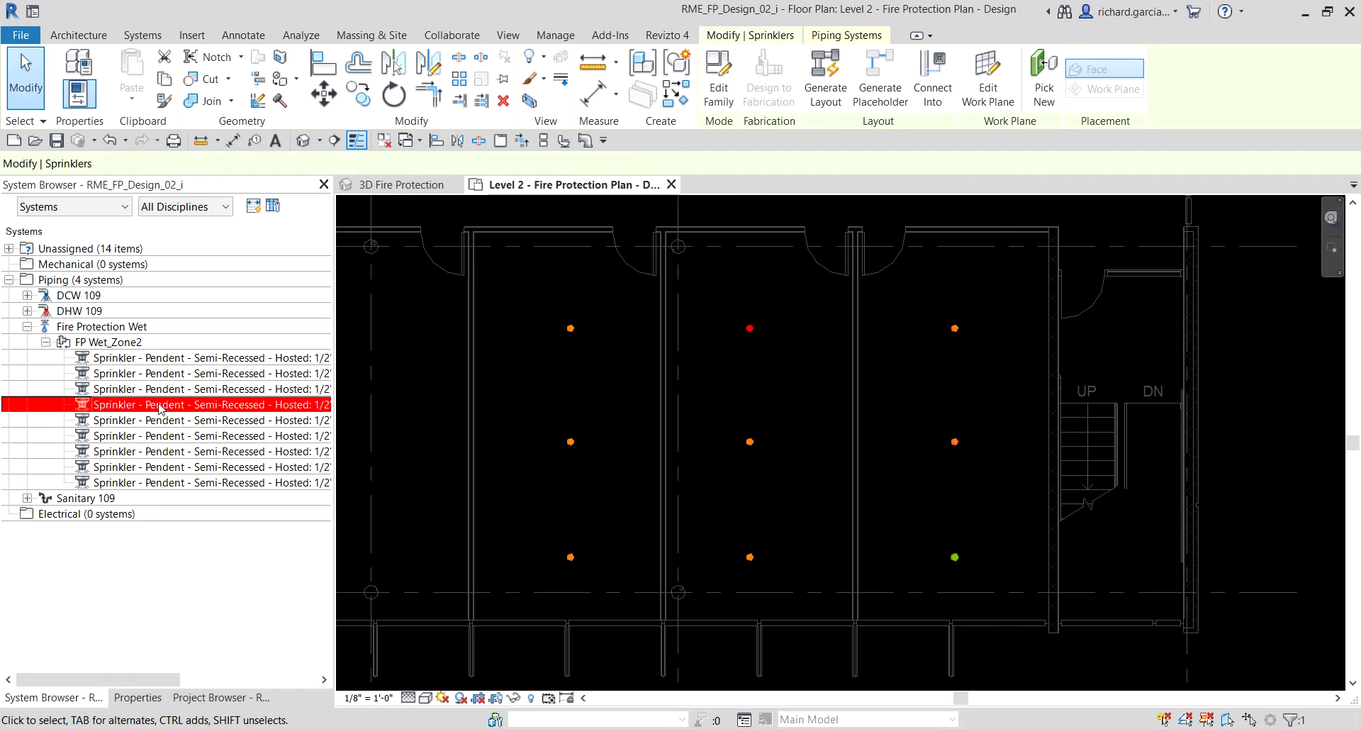
pyautogui.click(164, 421)
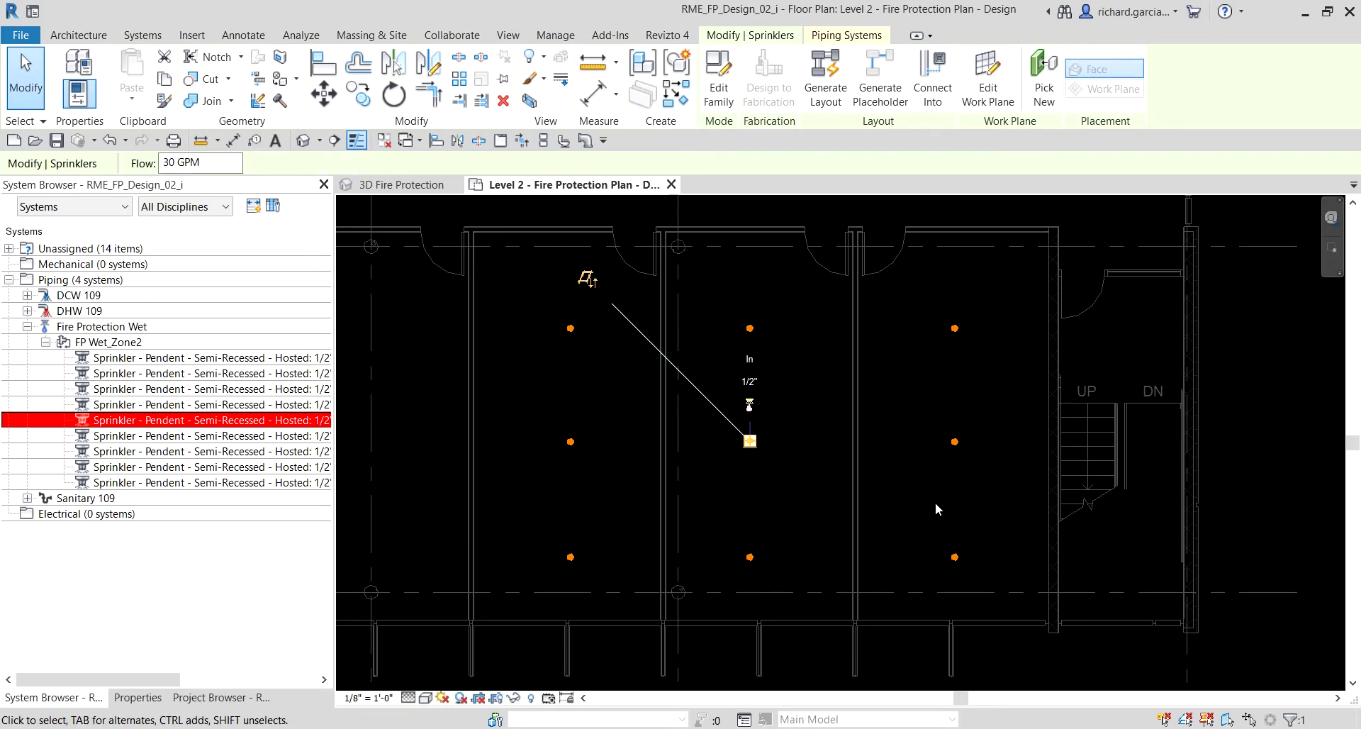
# Start Generate Layout for the FP Wet_Zone2 sprinkler system from the selected sprinkler
pyautogui.moveTo(750, 442); pyautogui.dragTo(879, 170)
pyautogui.click(842, 91)
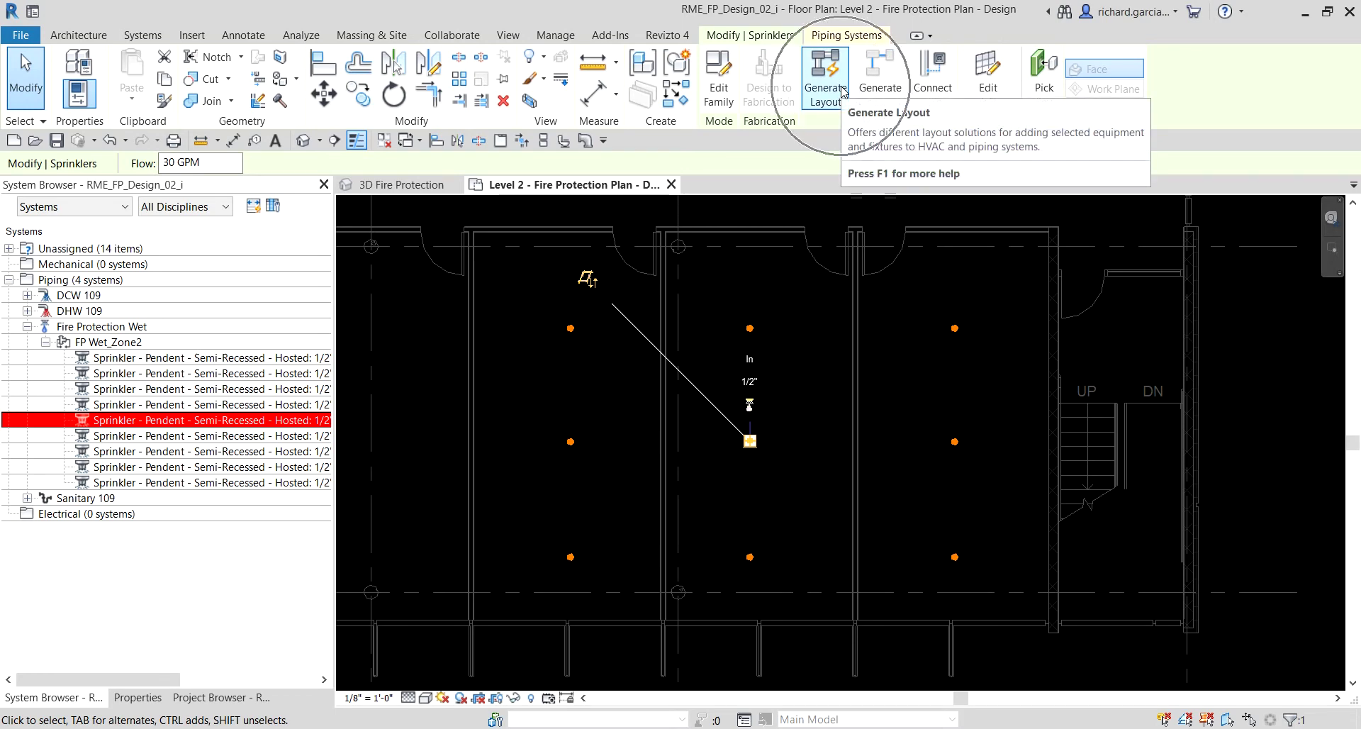
pyautogui.click(842, 91)
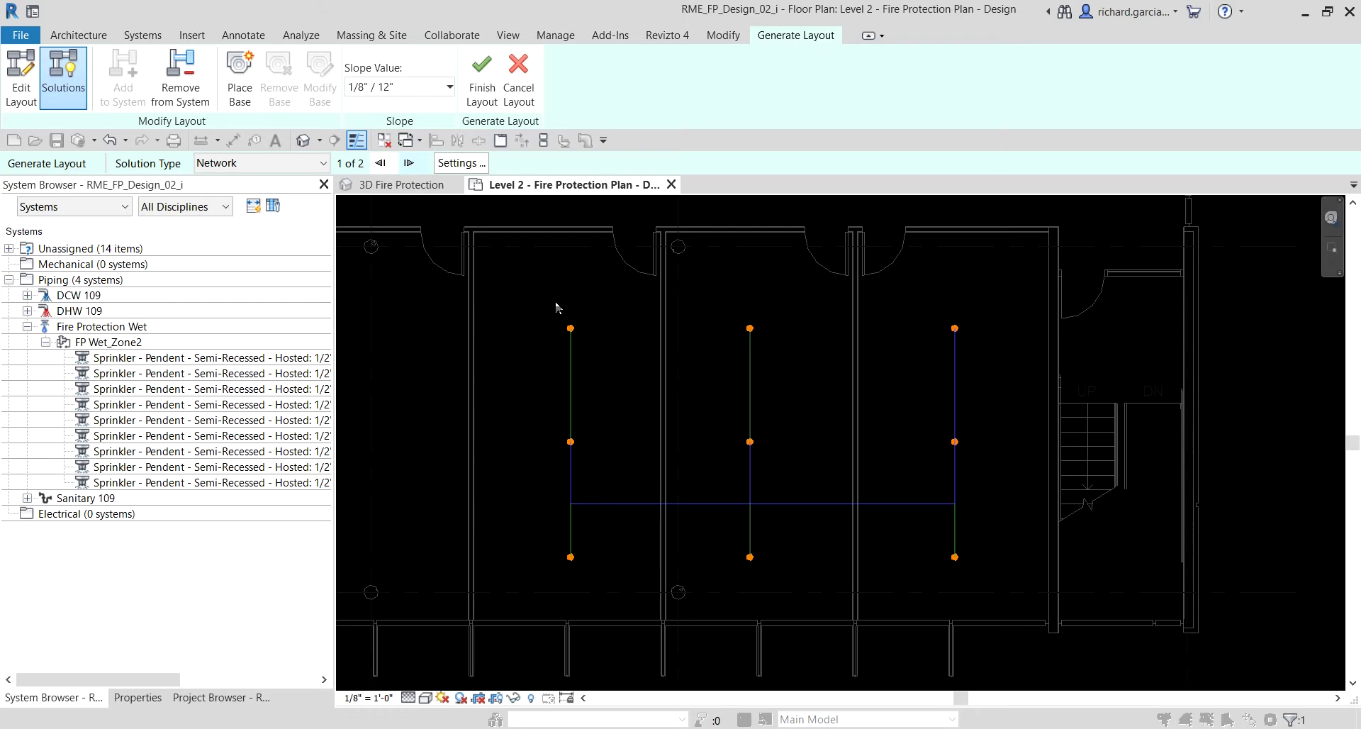
# Open the layout's pipe conversion settings and review the pipe type and offset of the main piping
pyautogui.click(458, 163)
pyautogui.click(457, 164)
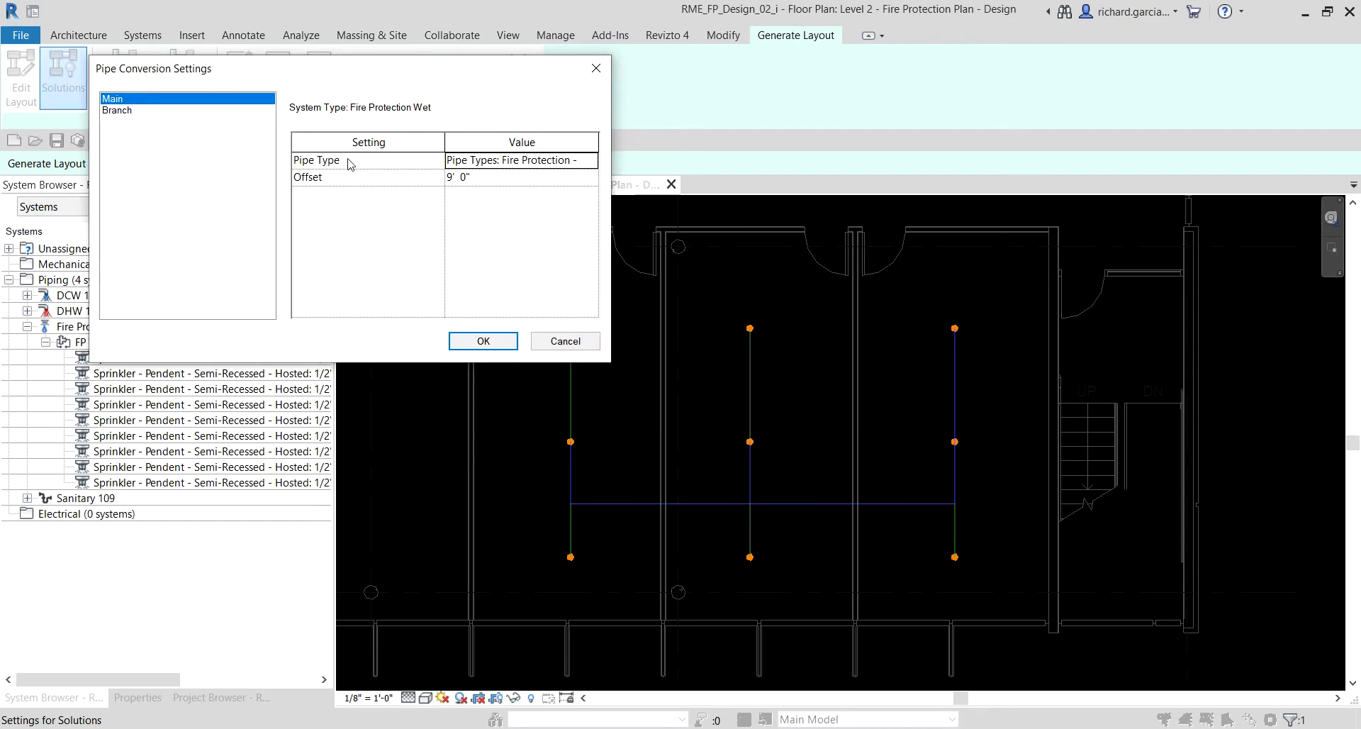
pyautogui.click(118, 100)
pyautogui.click(353, 162)
pyautogui.click(335, 161)
pyautogui.click(485, 162)
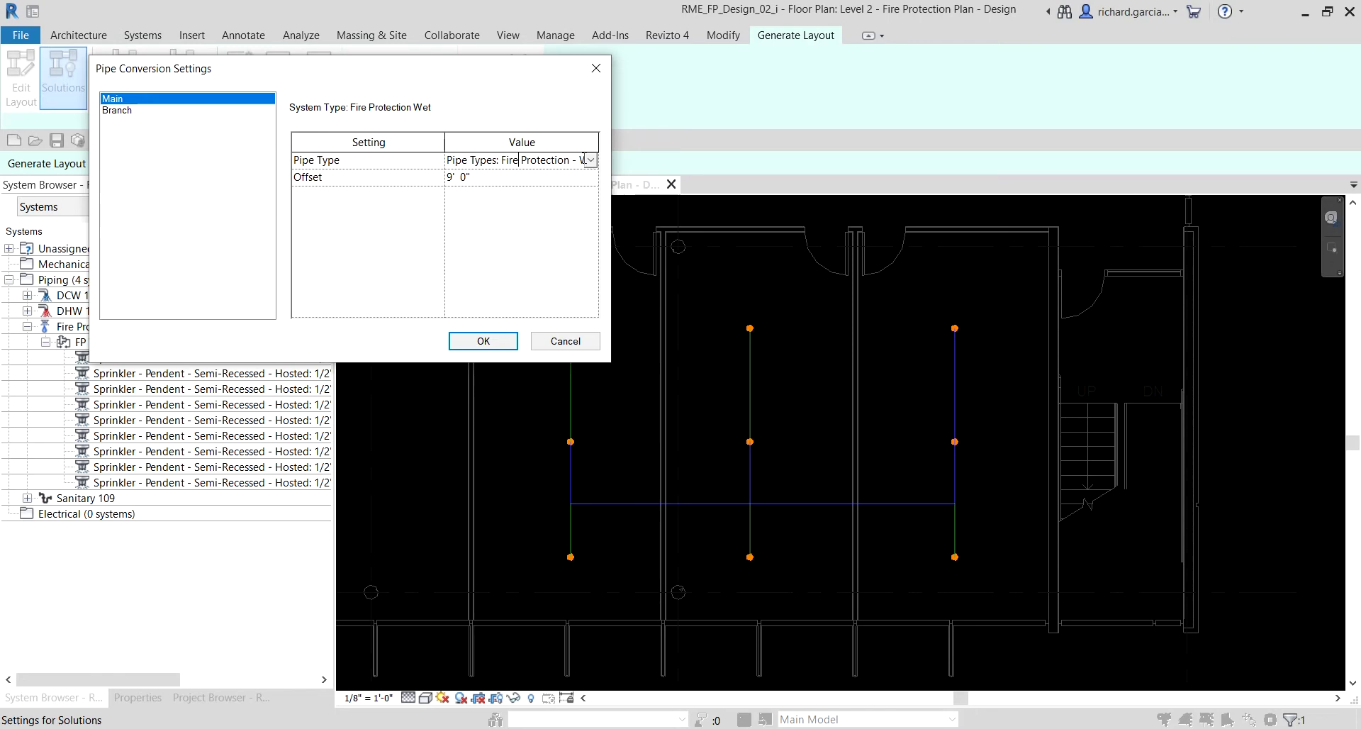
pyautogui.doubleClick(578, 161)
pyautogui.moveTo(580, 161); pyautogui.dragTo(635, 163)
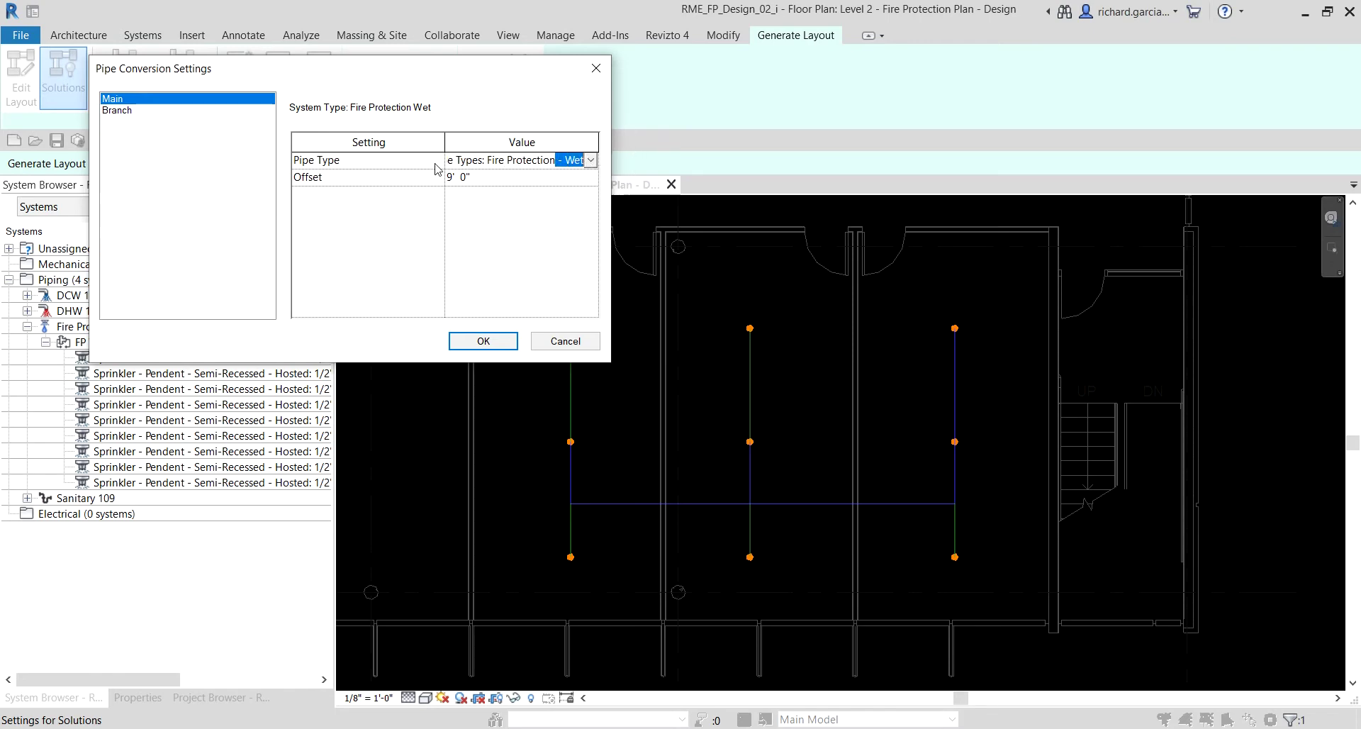
pyautogui.click(321, 176)
pyautogui.click(321, 176)
pyautogui.click(497, 182)
pyautogui.click(476, 177)
pyautogui.click(506, 165)
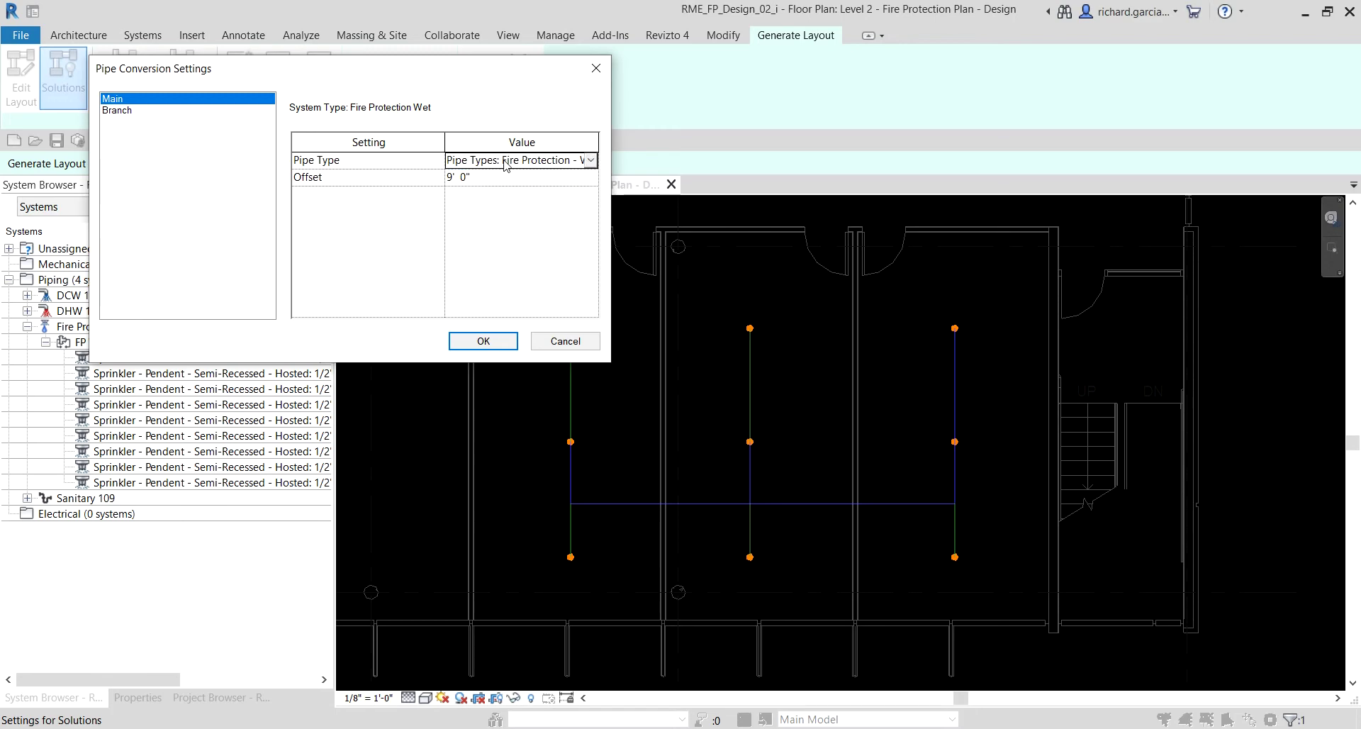
# Review the pipe type and offset of the branch piping and accept the pipe conversion settings
pyautogui.click(112, 112)
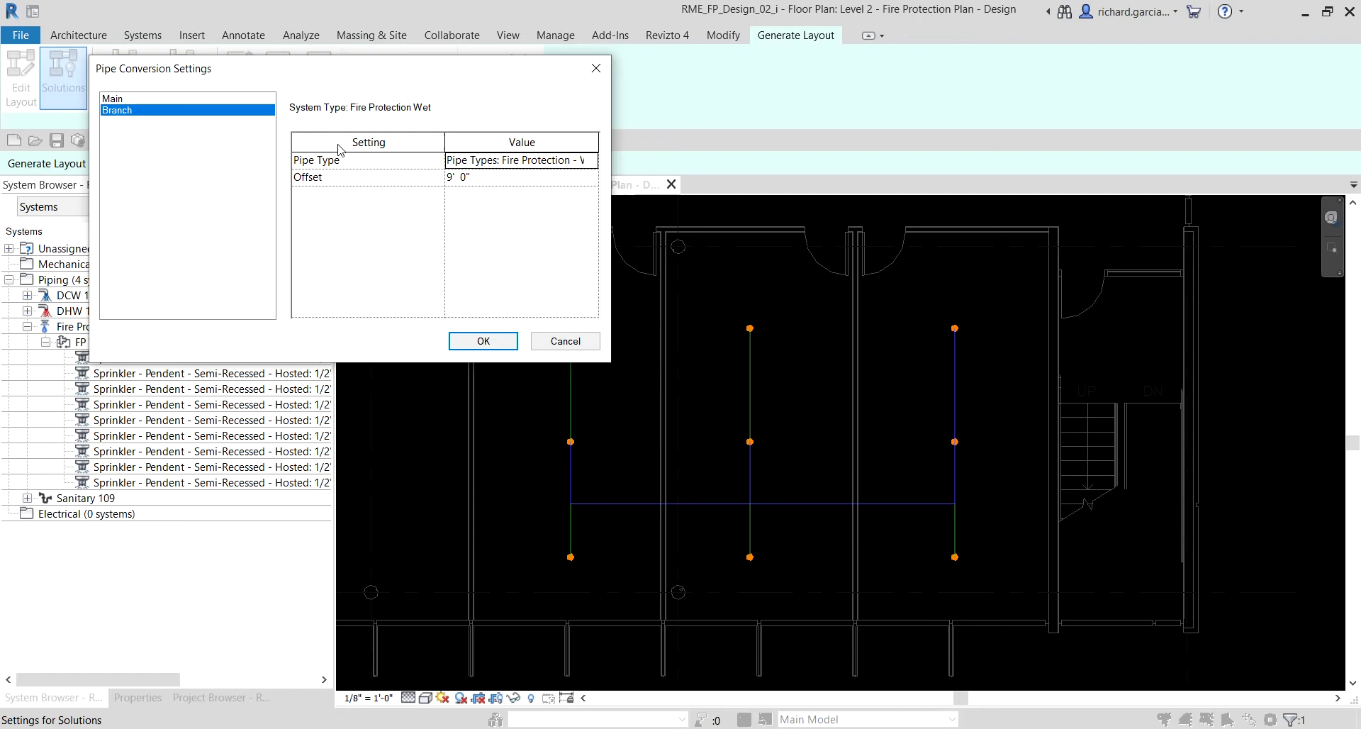
pyautogui.click(499, 178)
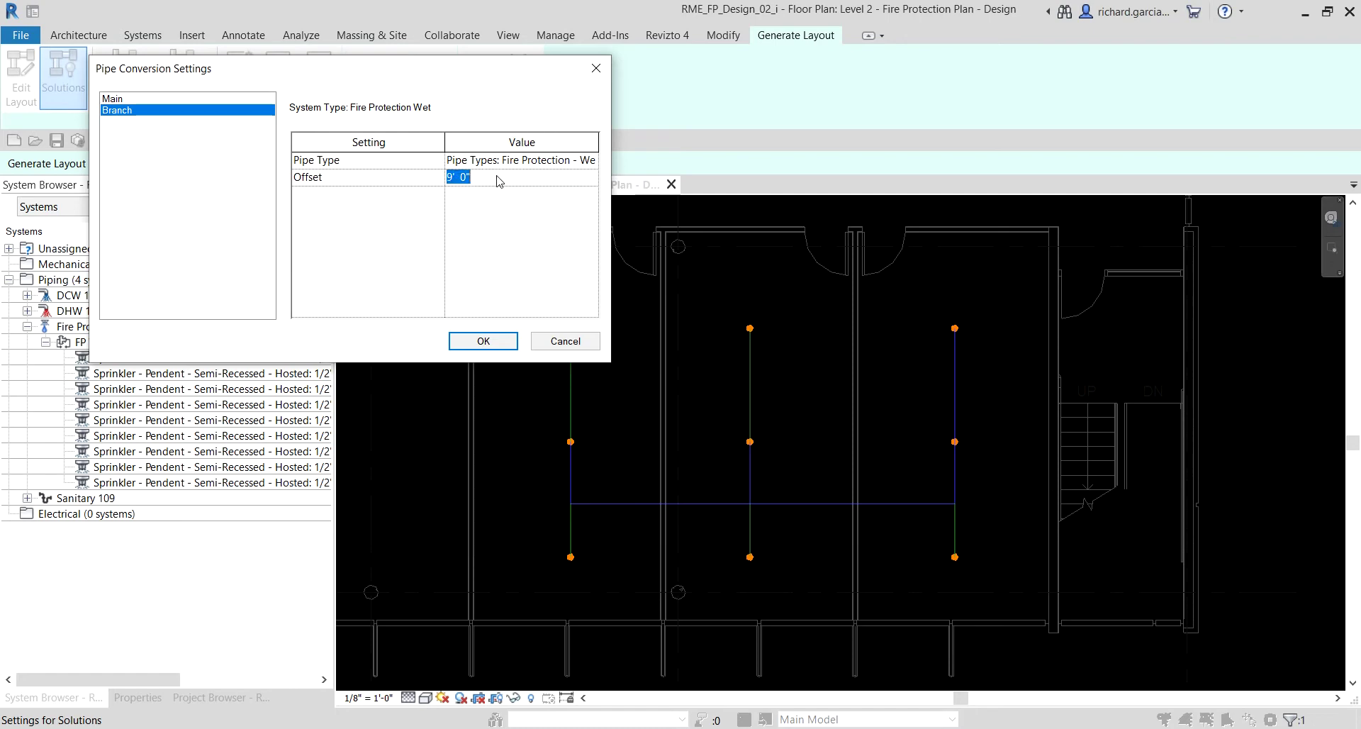
pyautogui.click(500, 161)
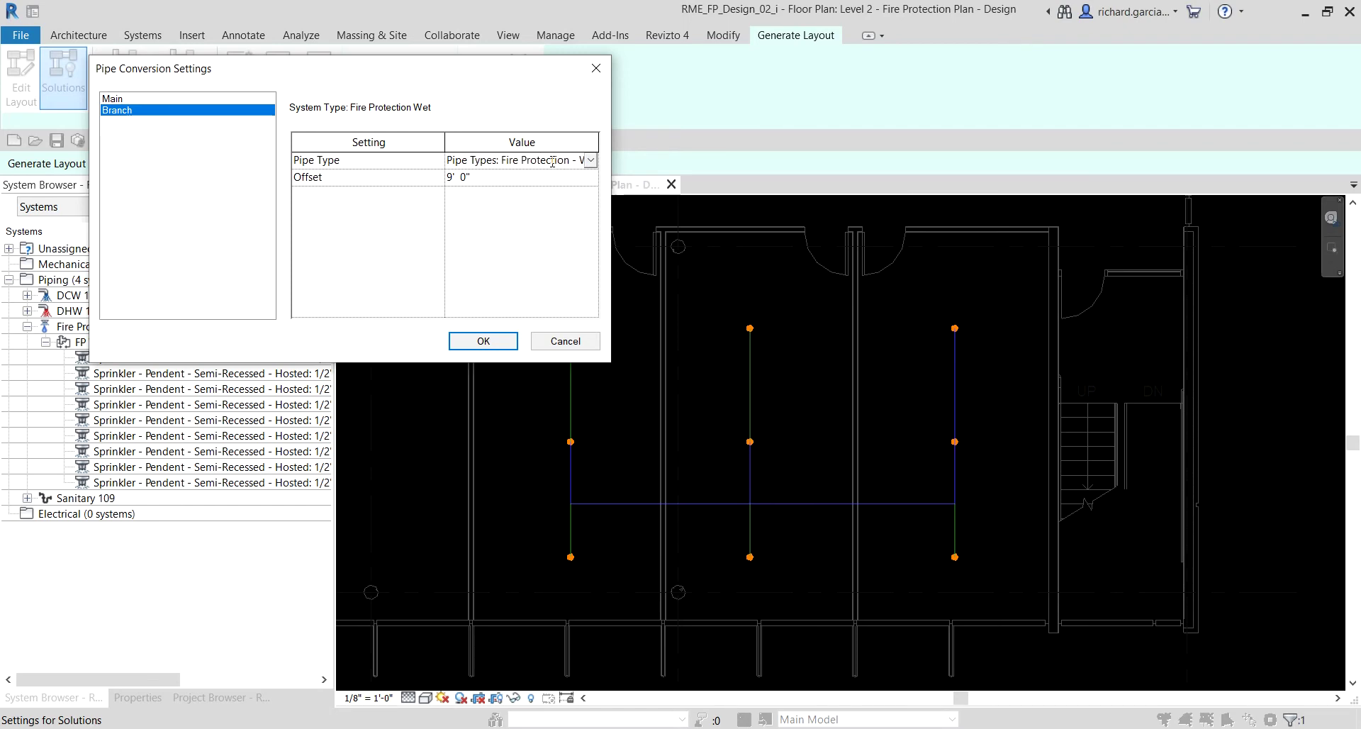
pyautogui.click(483, 341)
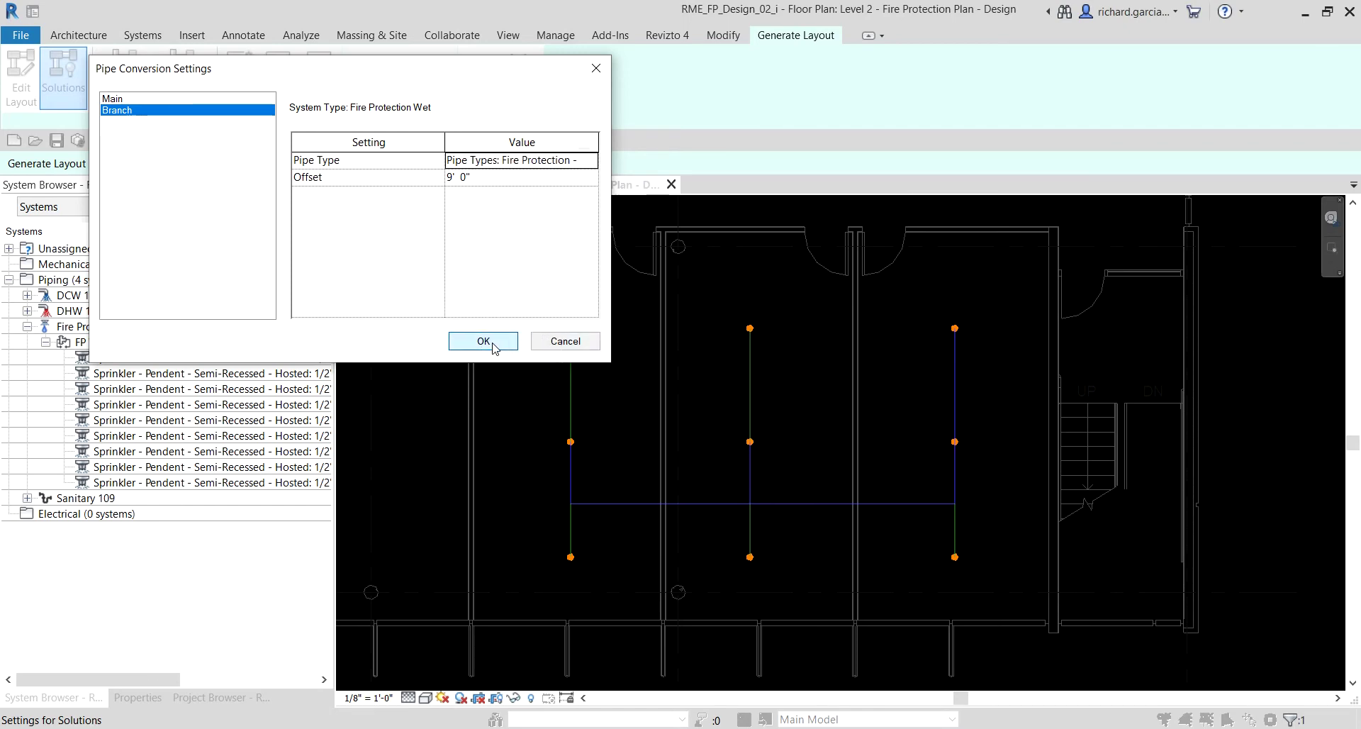
# Place a base for the sprinkler layout inside the stairwell room, just above the stairs in the plan
pyautogui.scroll(-3, 750, 368)
pyautogui.moveTo(750, 368); pyautogui.dragTo(751, 399, button='middle')
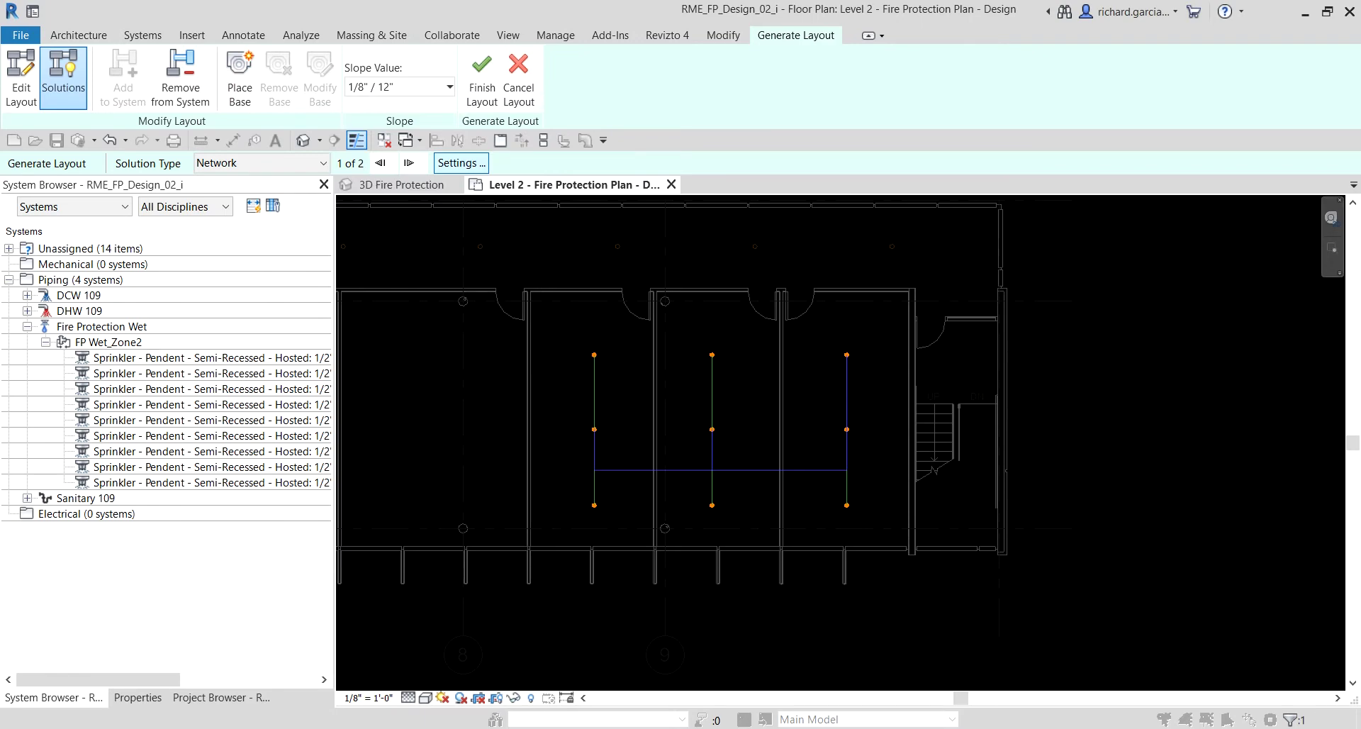
pyautogui.click(239, 88)
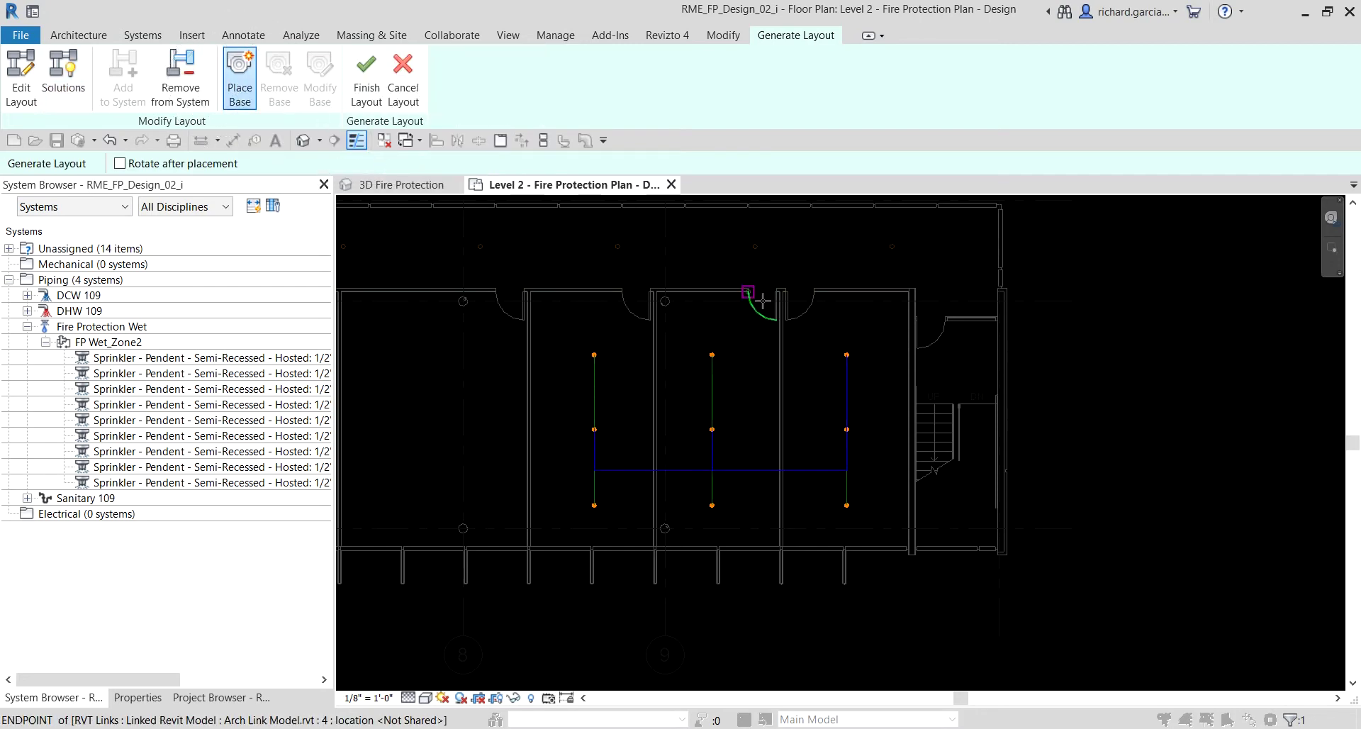
pyautogui.moveTo(906, 339); pyautogui.dragTo(810, 326, button='middle')
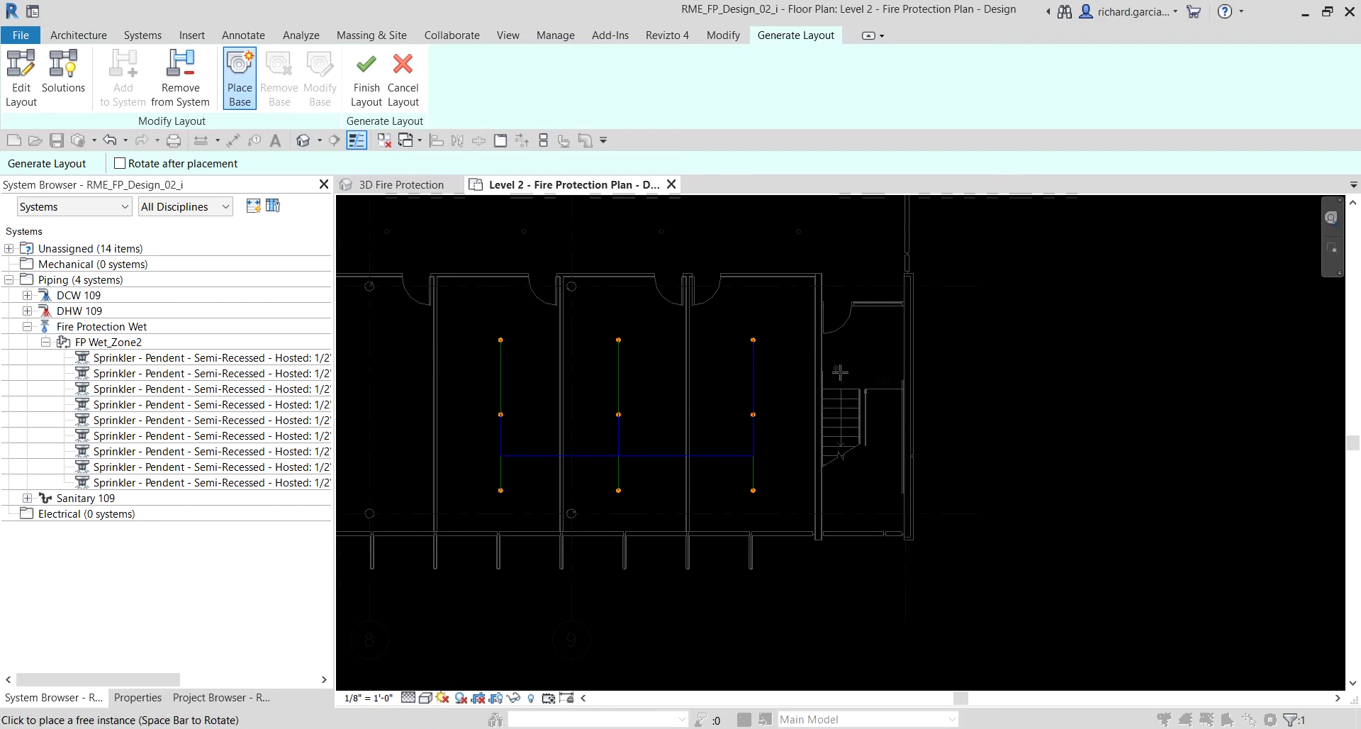
pyautogui.click(887, 319)
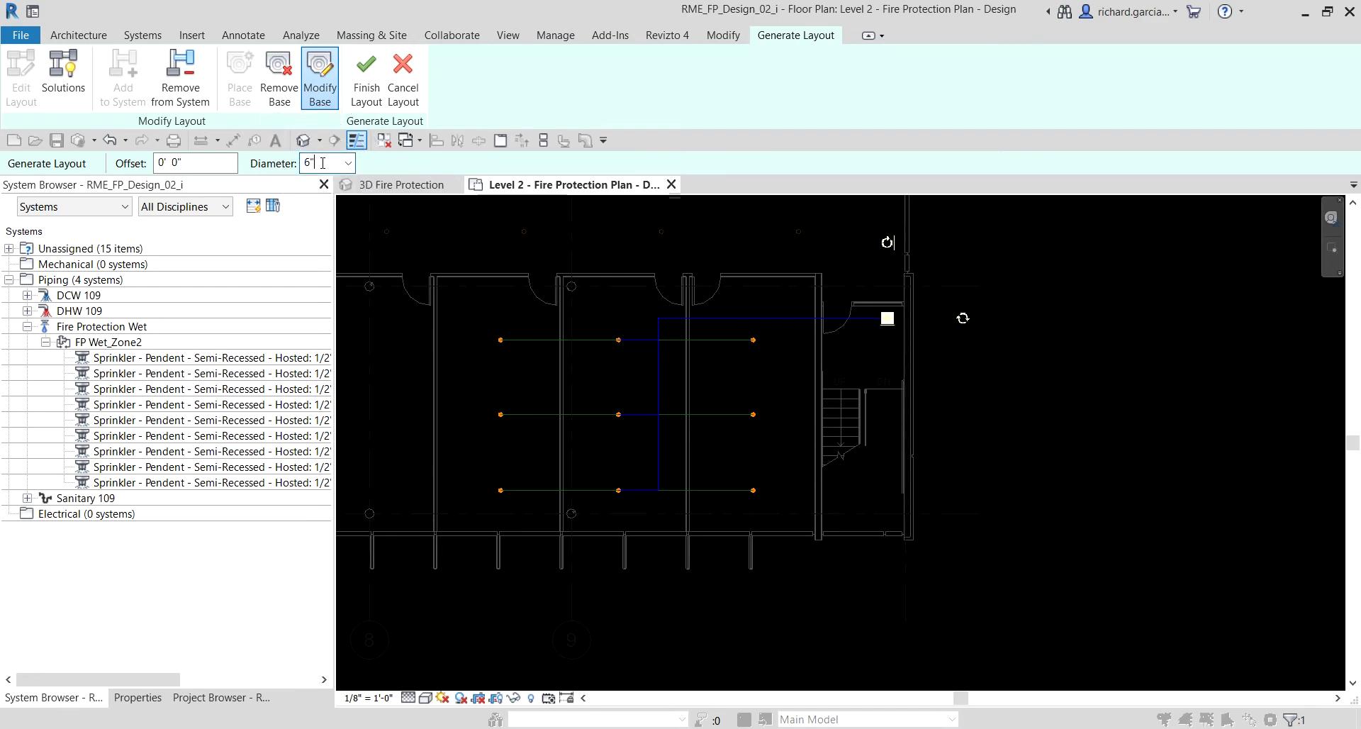
# Set the base's diameter to 2" and its offset to 12' 0"
pyautogui.write('2"')
pyautogui.press('Return')
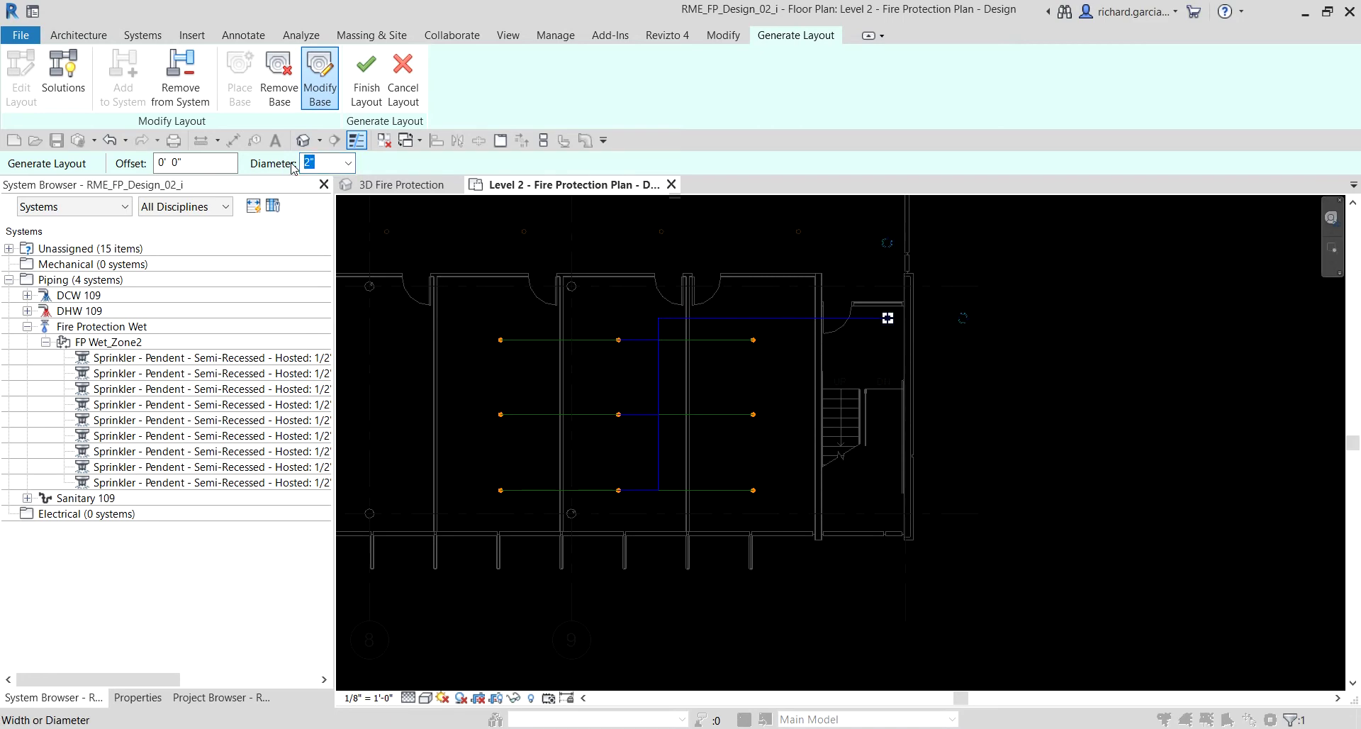
pyautogui.click(192, 165)
pyautogui.moveTo(192, 165); pyautogui.dragTo(144, 165)
pyautogui.write('12')
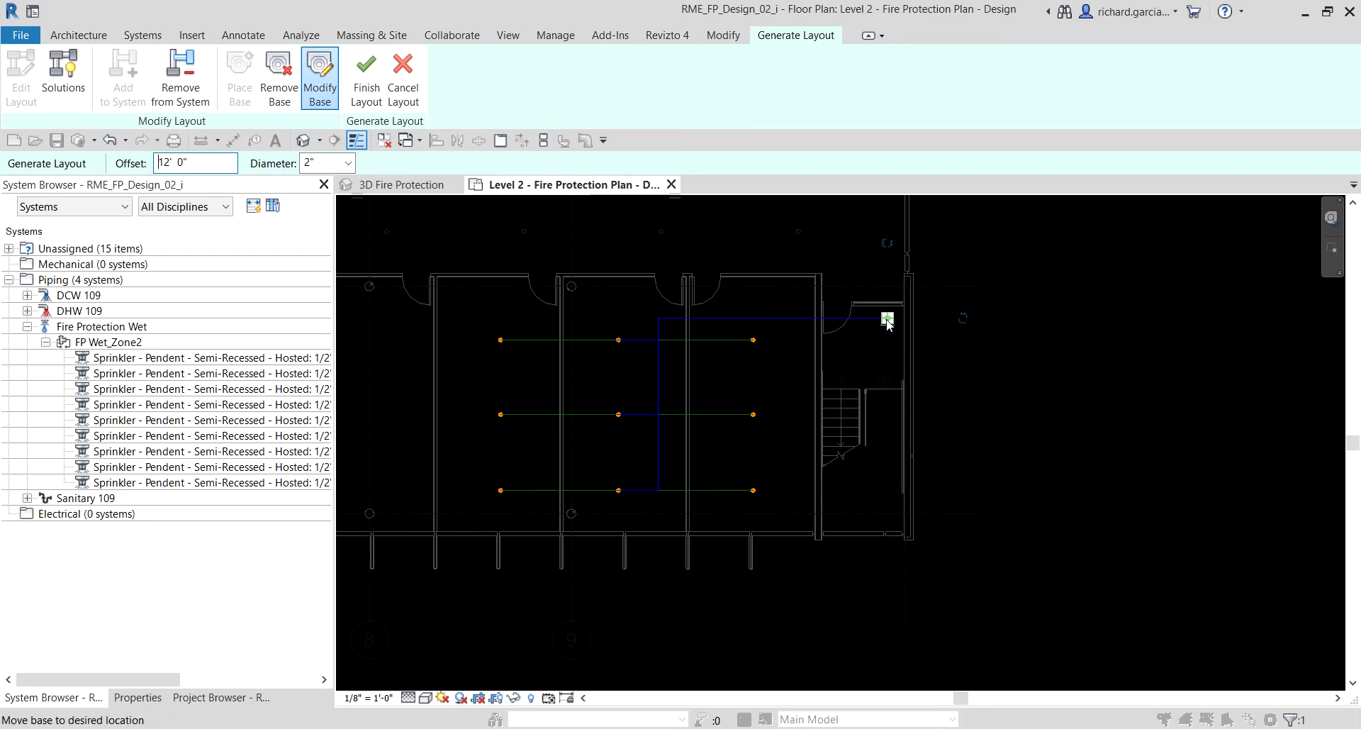
pyautogui.click(888, 319)
# Preview the Perimeter and Intersections solution types for the layout and return to the Network type
pyautogui.click(71, 77)
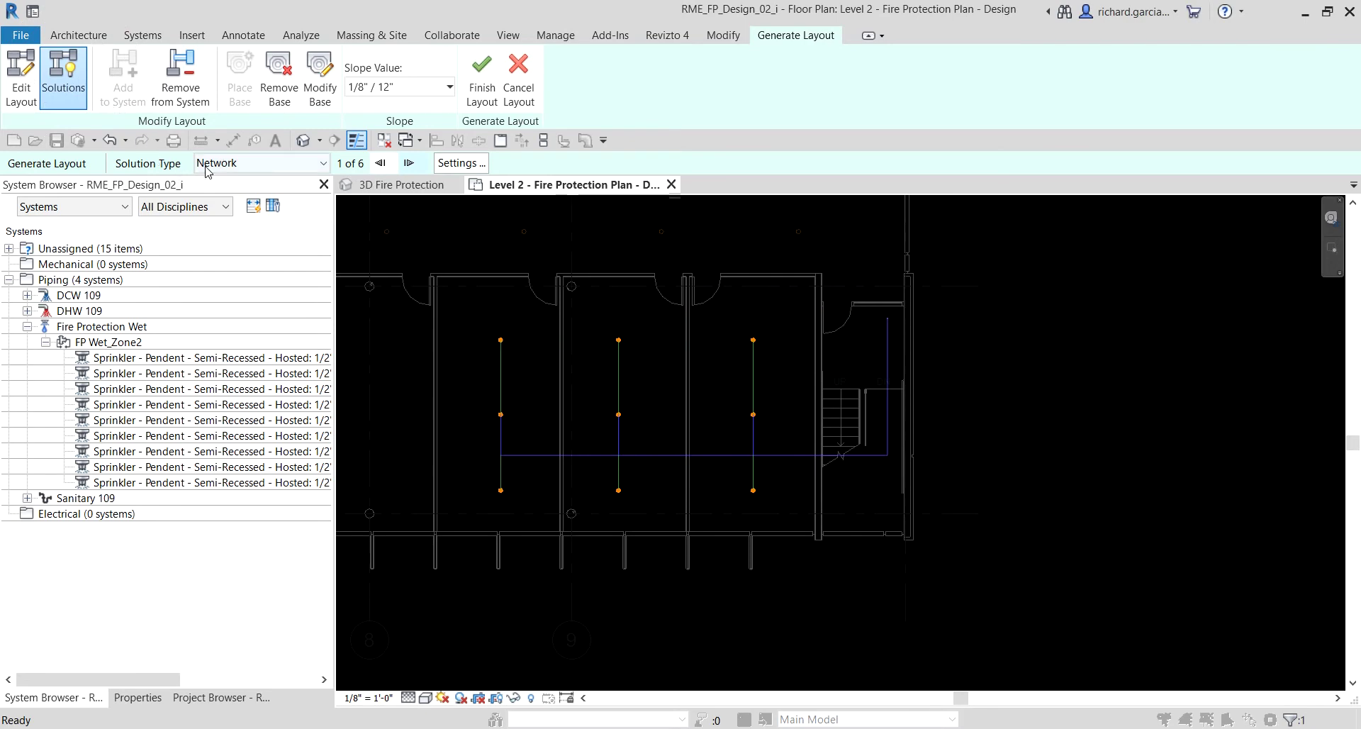
pyautogui.click(248, 164)
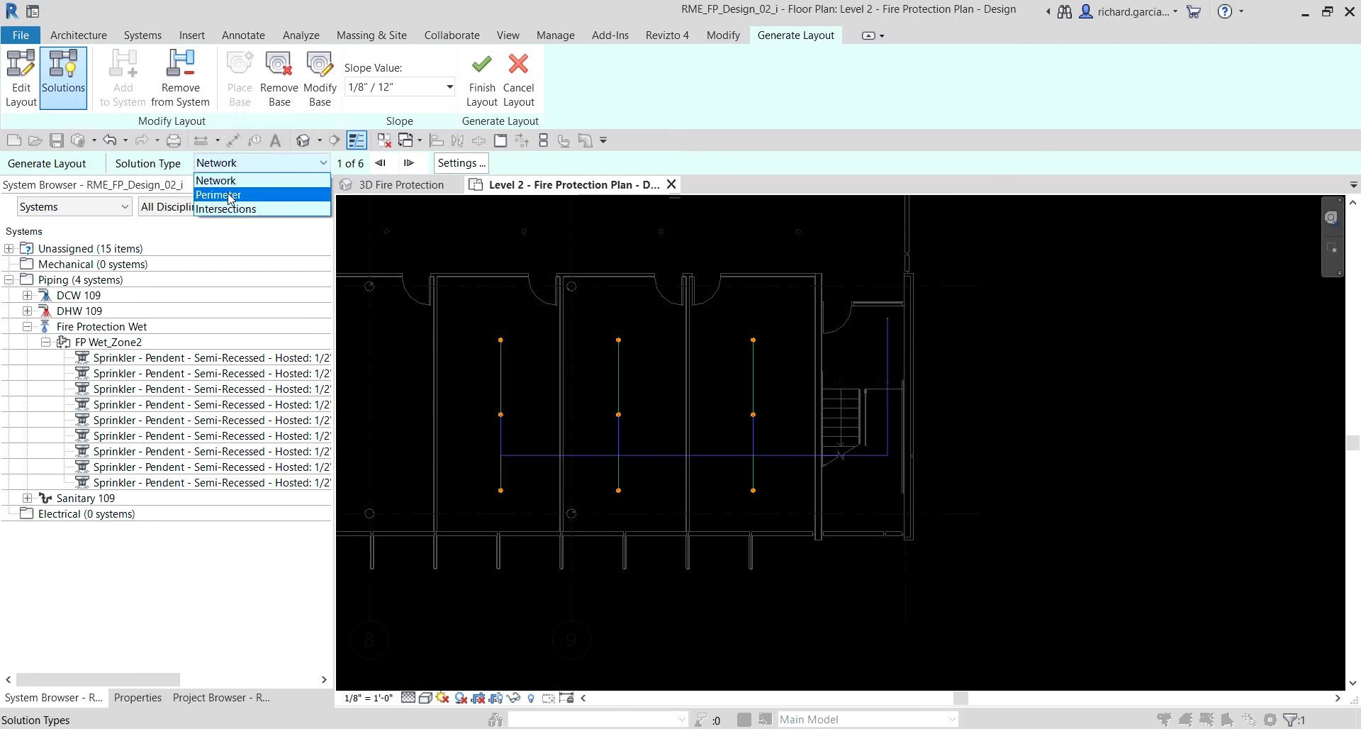
pyautogui.click(227, 194)
pyautogui.click(239, 164)
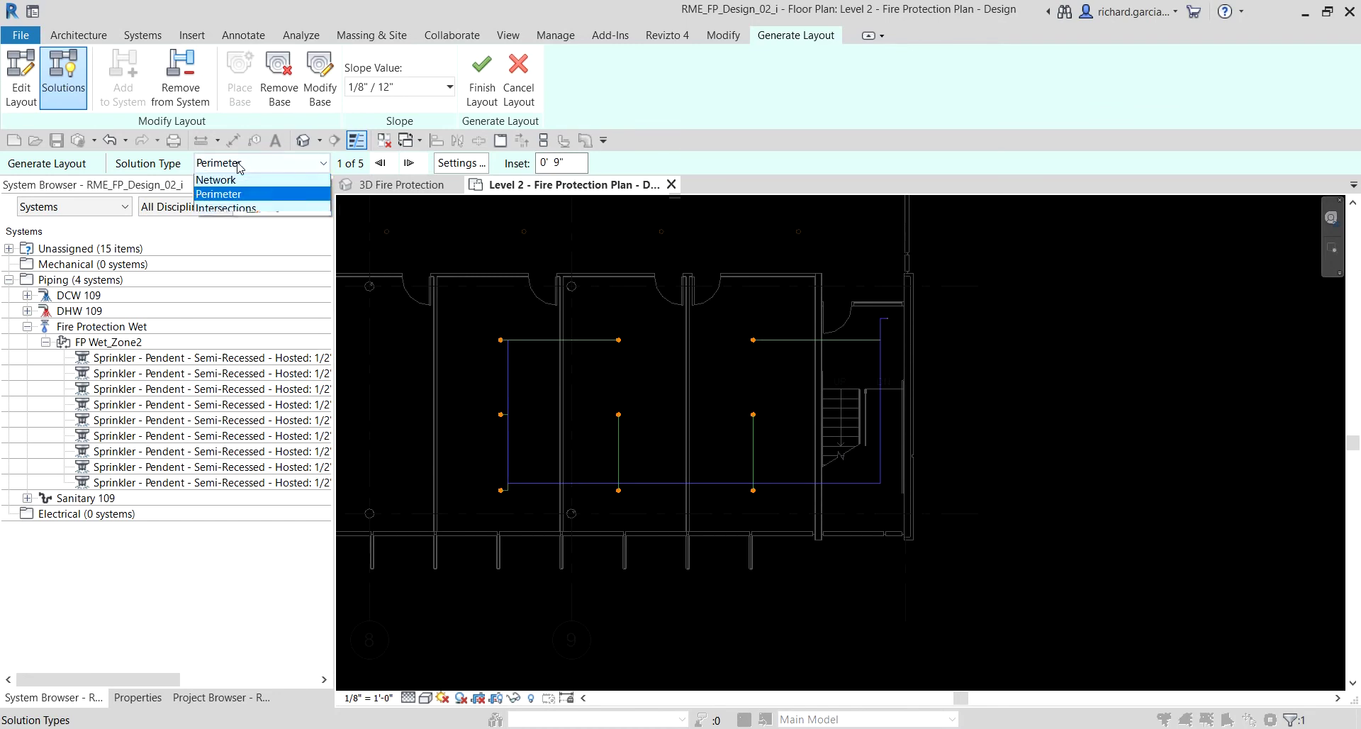
pyautogui.click(230, 208)
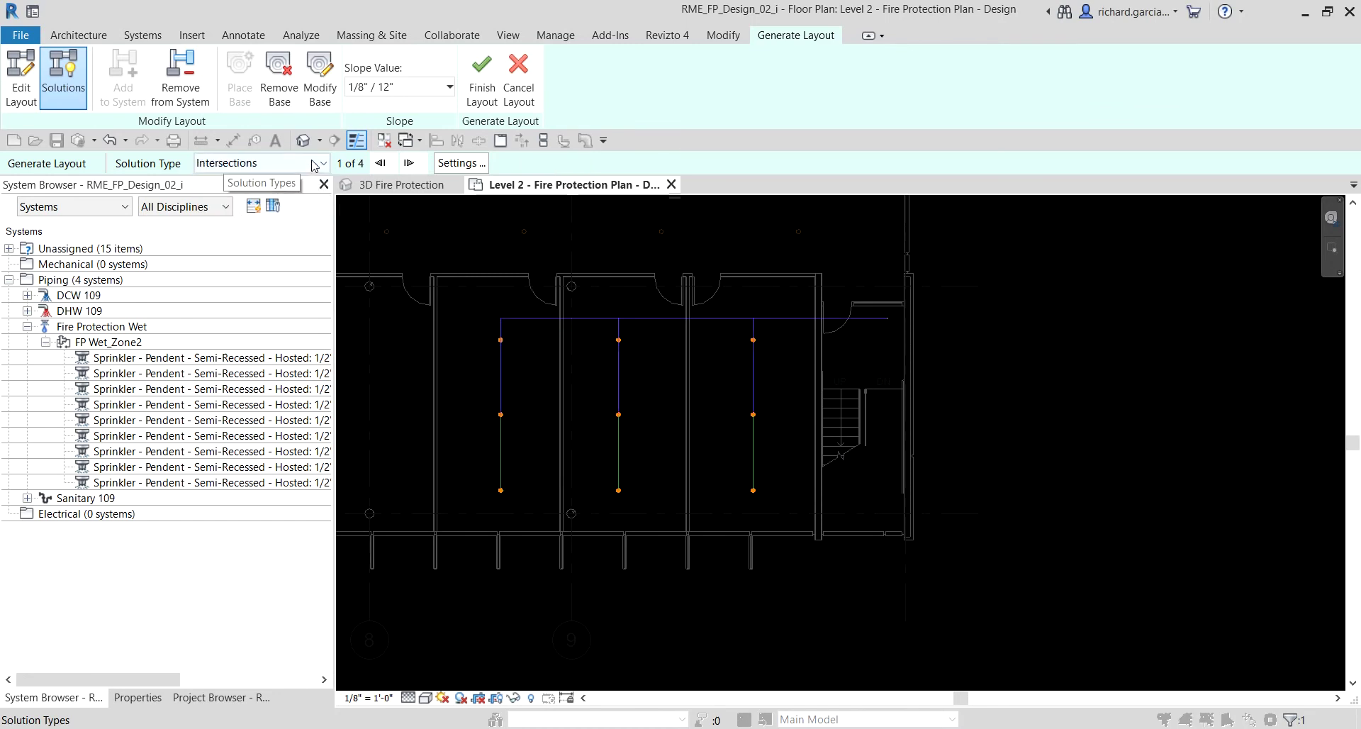
pyautogui.click(313, 165)
pyautogui.click(238, 186)
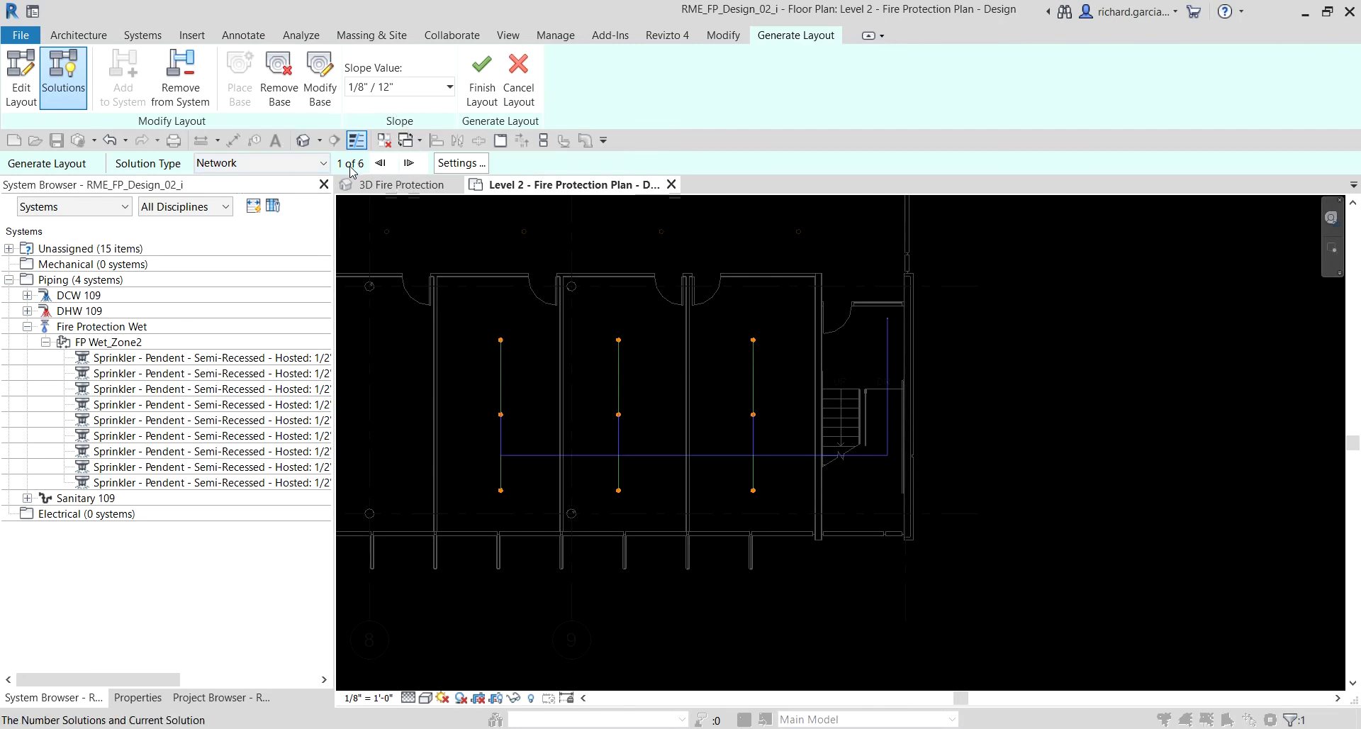
# Step through the Network routing solutions and choose solution 5 of 6
pyautogui.click(409, 163)
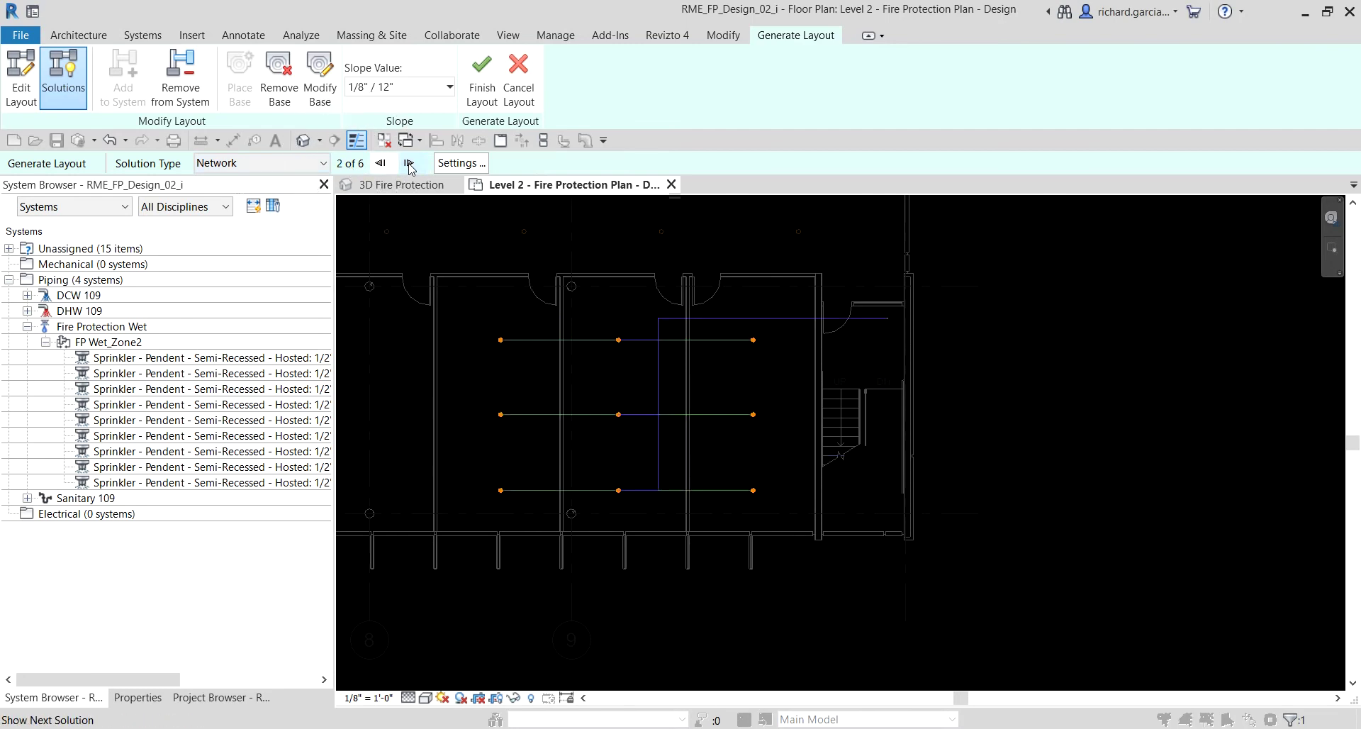
pyautogui.click(409, 163)
pyautogui.click(409, 164)
pyautogui.click(409, 163)
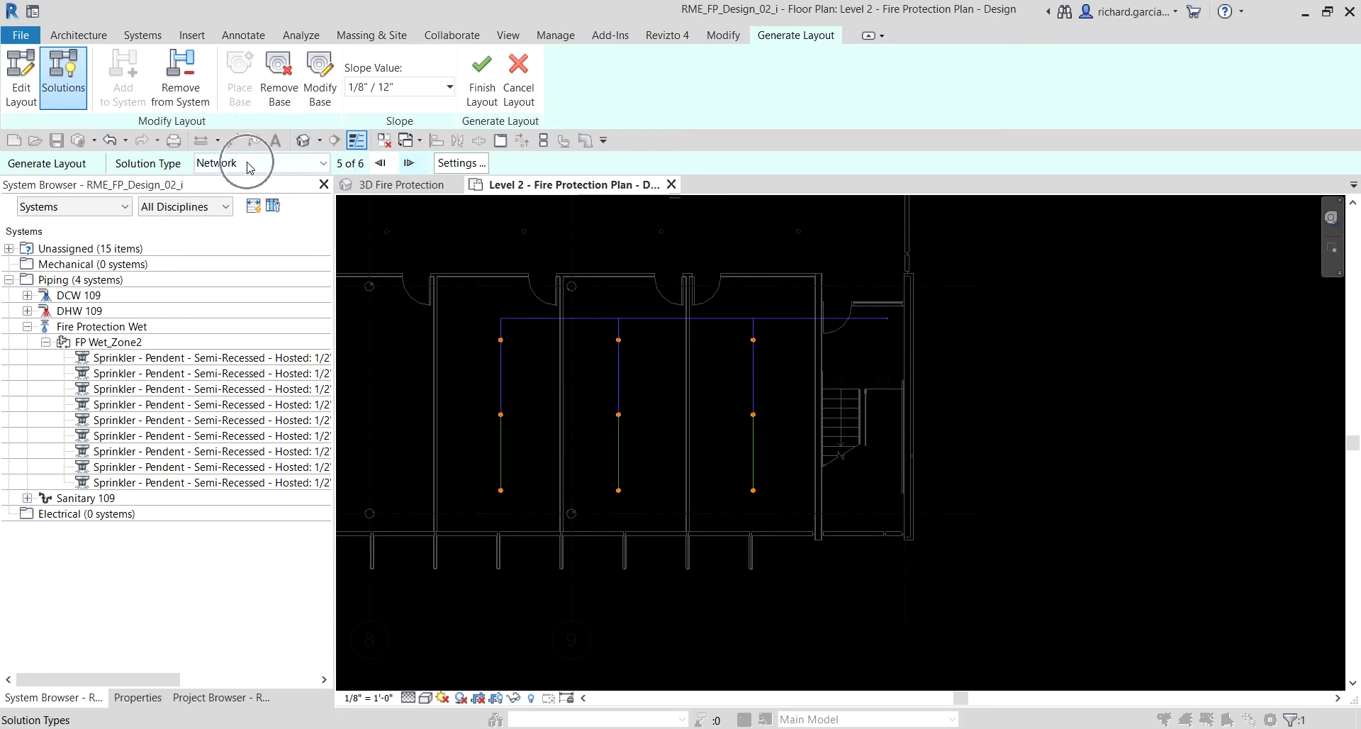
pyautogui.moveTo(650, 353); pyautogui.dragTo(675, 414, button='middle')
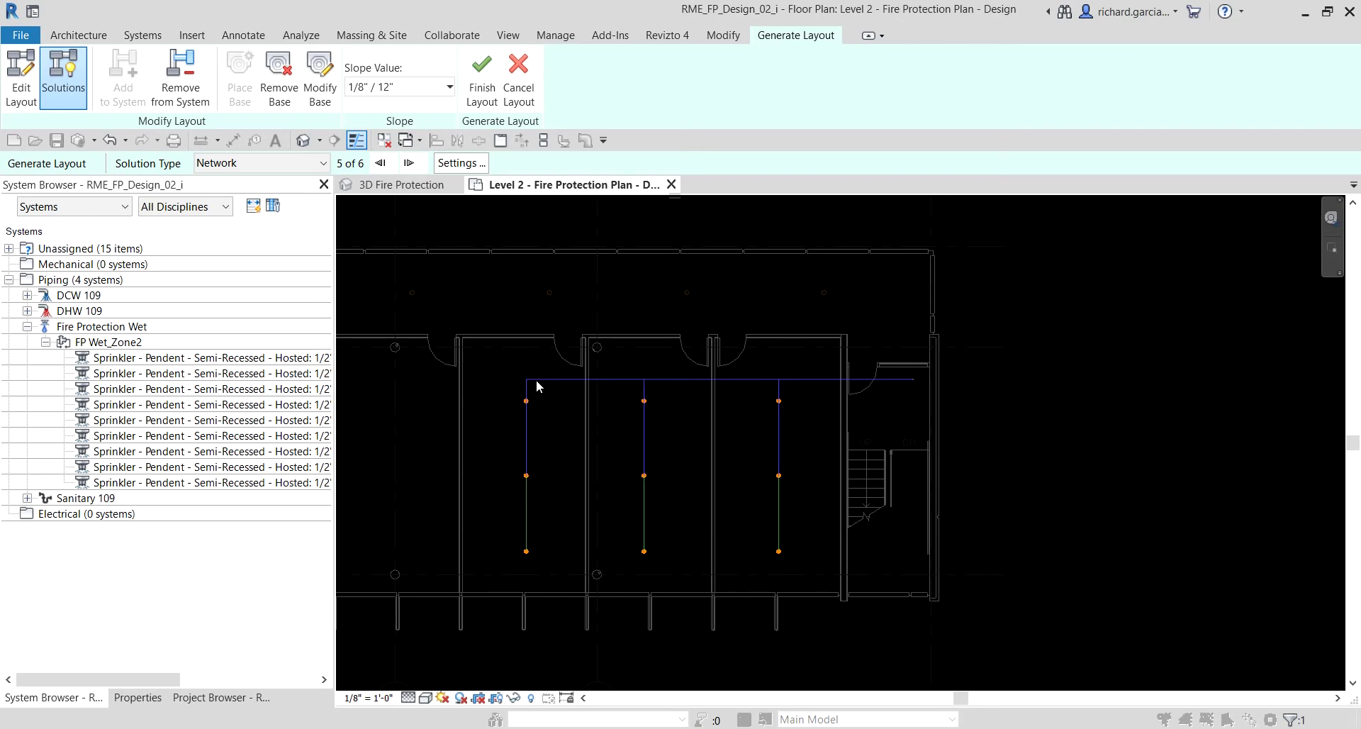
pyautogui.click(754, 321)
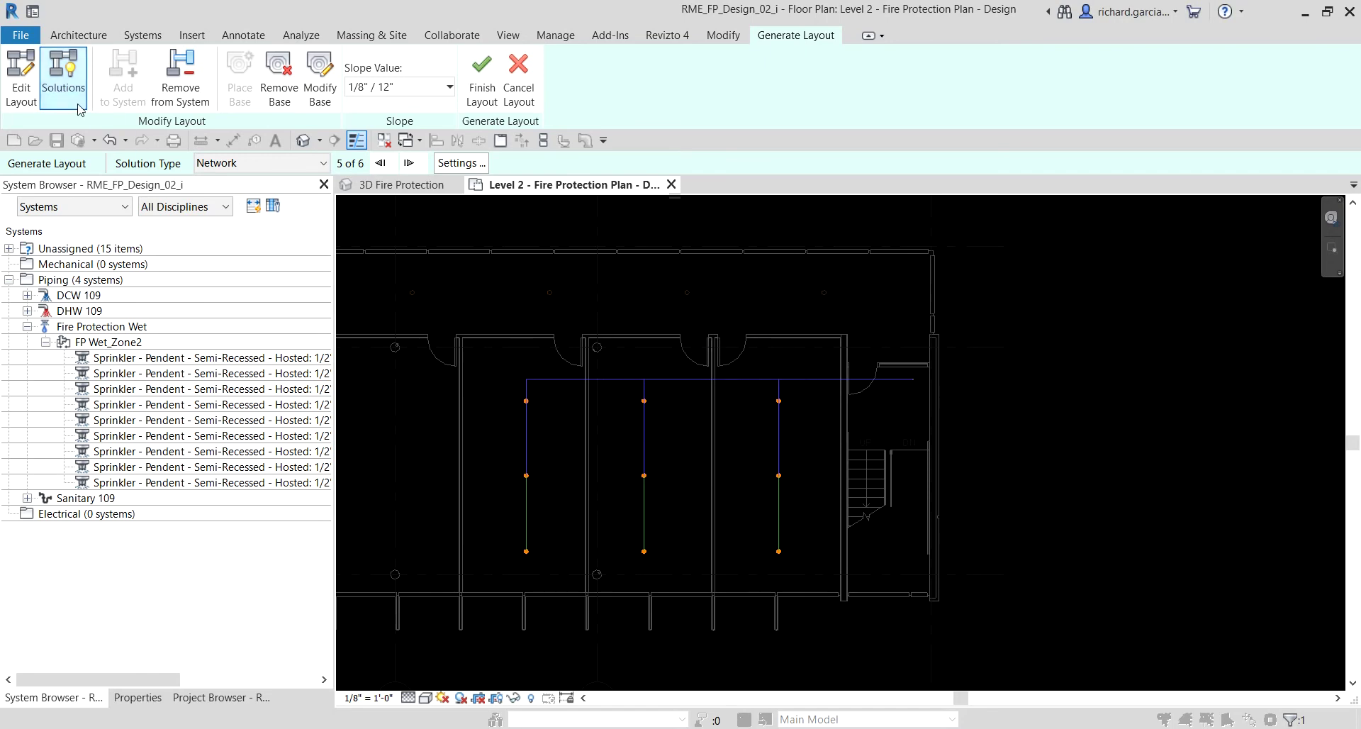
# Edit the layout by moving the horizontal main line out of the classrooms and up into the corridor
pyautogui.click(21, 69)
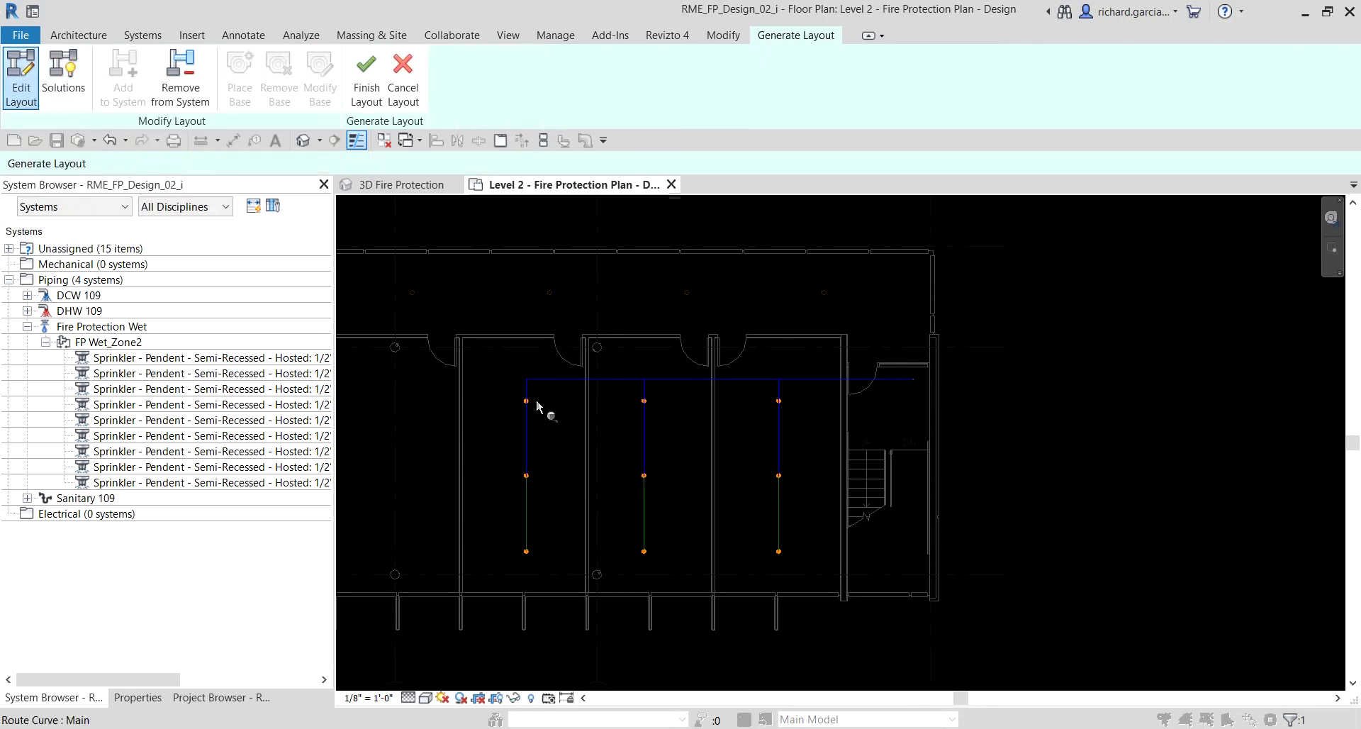
pyautogui.scroll(3, 560, 402)
pyautogui.moveTo(582, 406); pyautogui.dragTo(547, 408, button='middle')
pyautogui.click(529, 358)
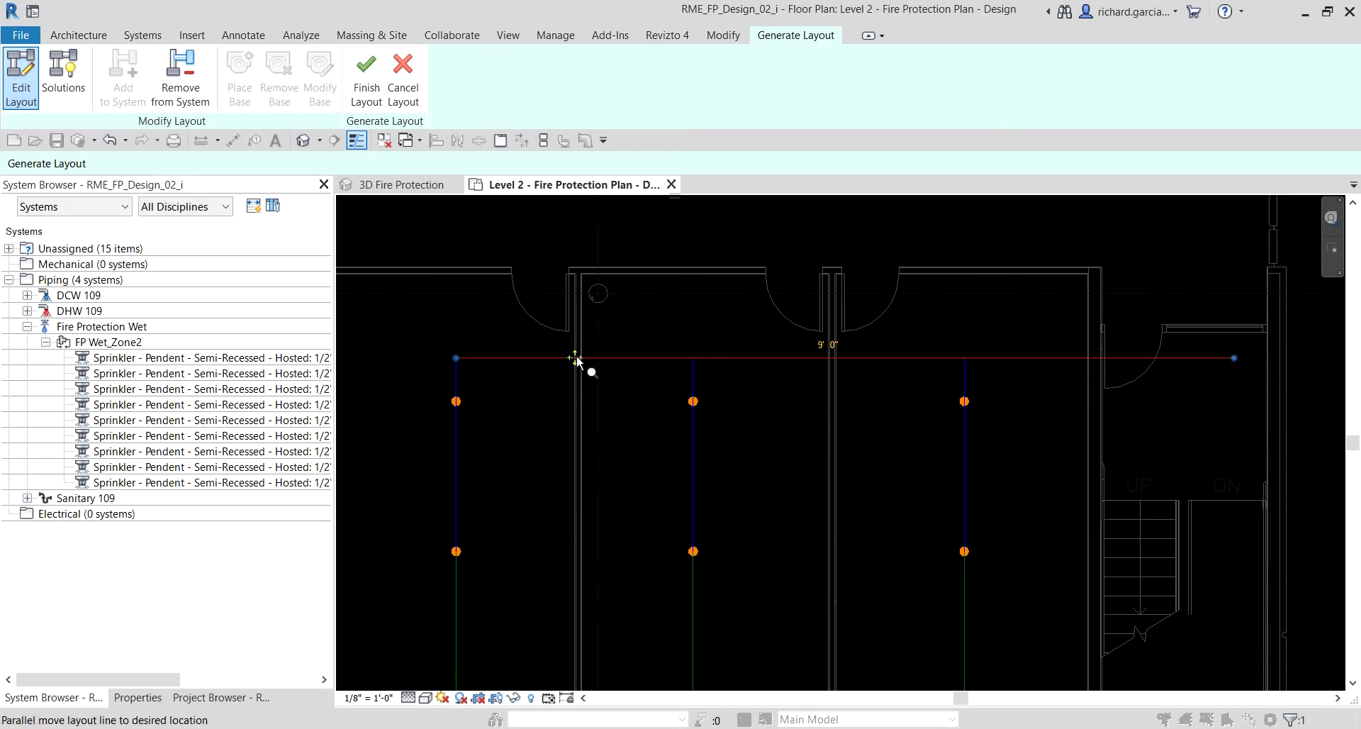
pyautogui.moveTo(575, 358); pyautogui.dragTo(578, 240)
pyautogui.scroll(-4, 633, 397)
pyautogui.scroll(2, 618, 433)
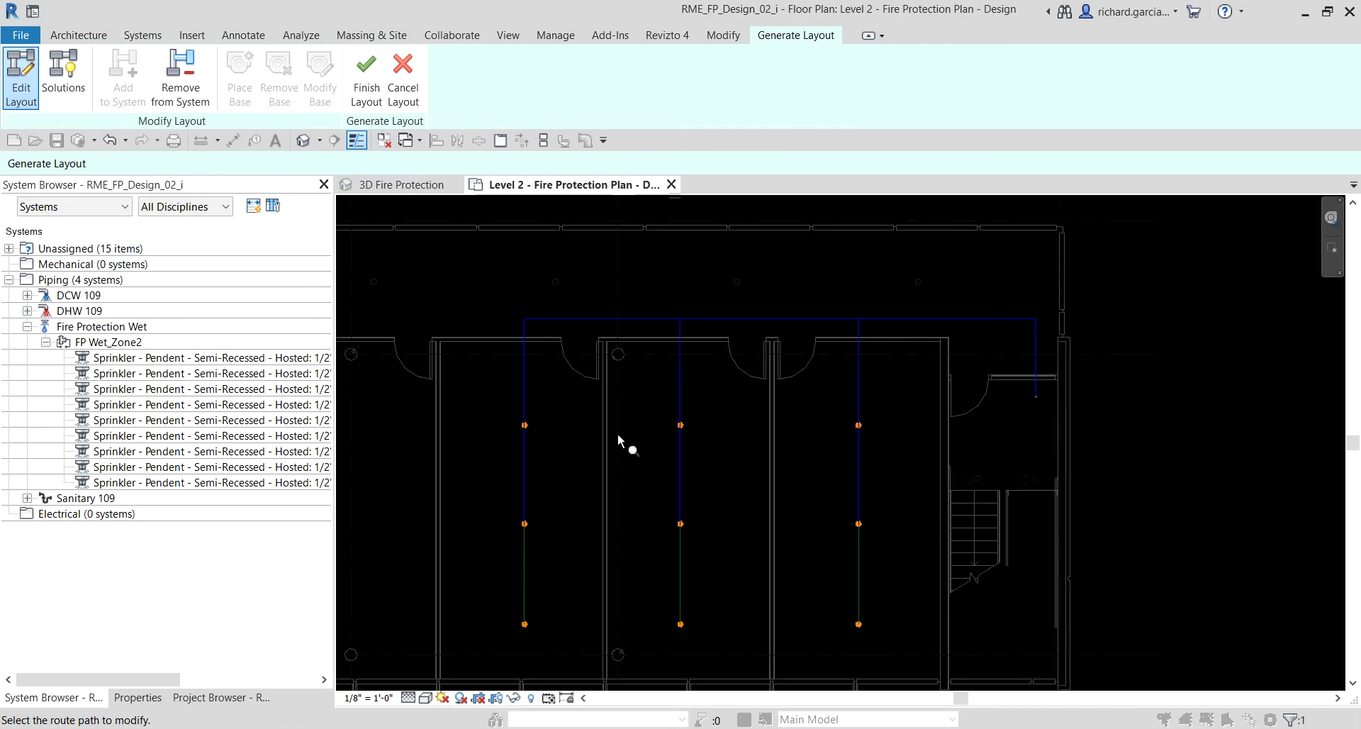
# Finish the layout to generate the pipes and check the resulting runs in the Level 2 plan
pyautogui.click(379, 80)
pyautogui.click(379, 79)
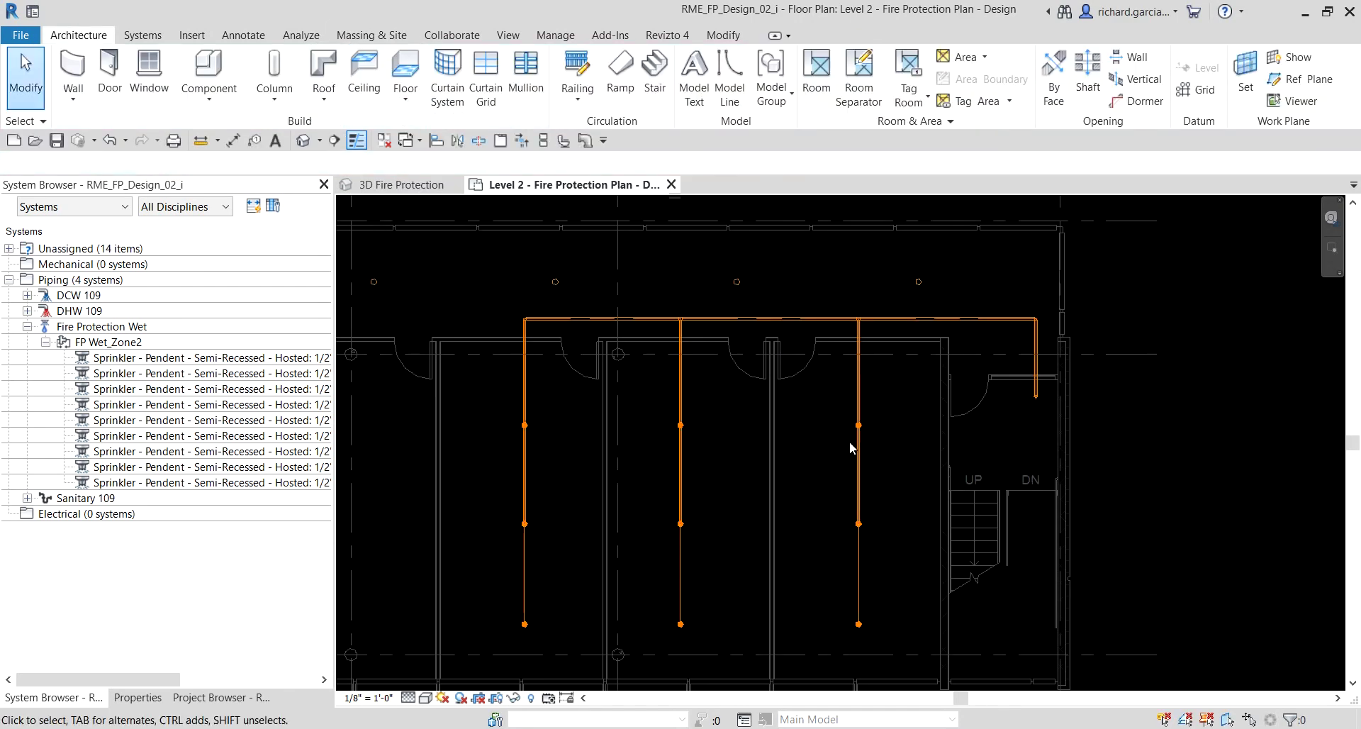
pyautogui.moveTo(811, 522); pyautogui.dragTo(886, 486, button='middle')
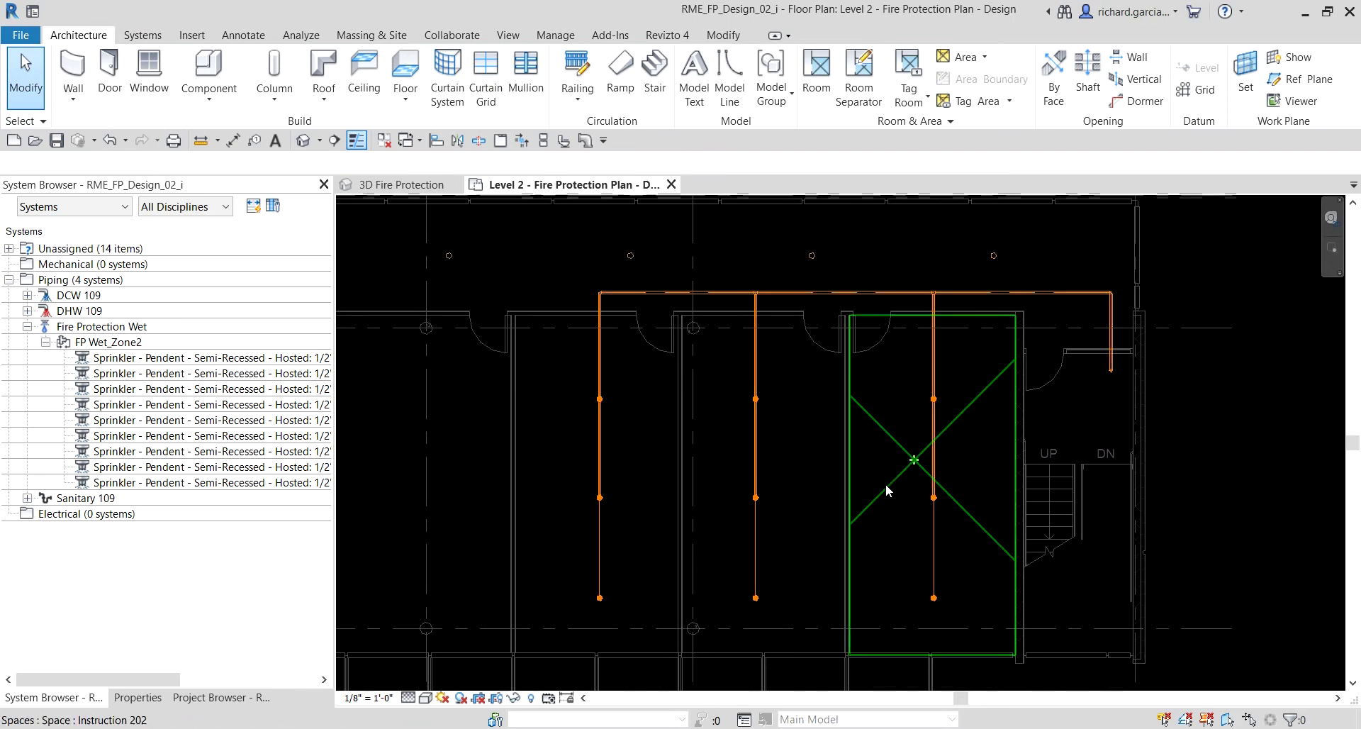
pyautogui.scroll(2, 900, 534)
pyautogui.scroll(-1, 900, 535)
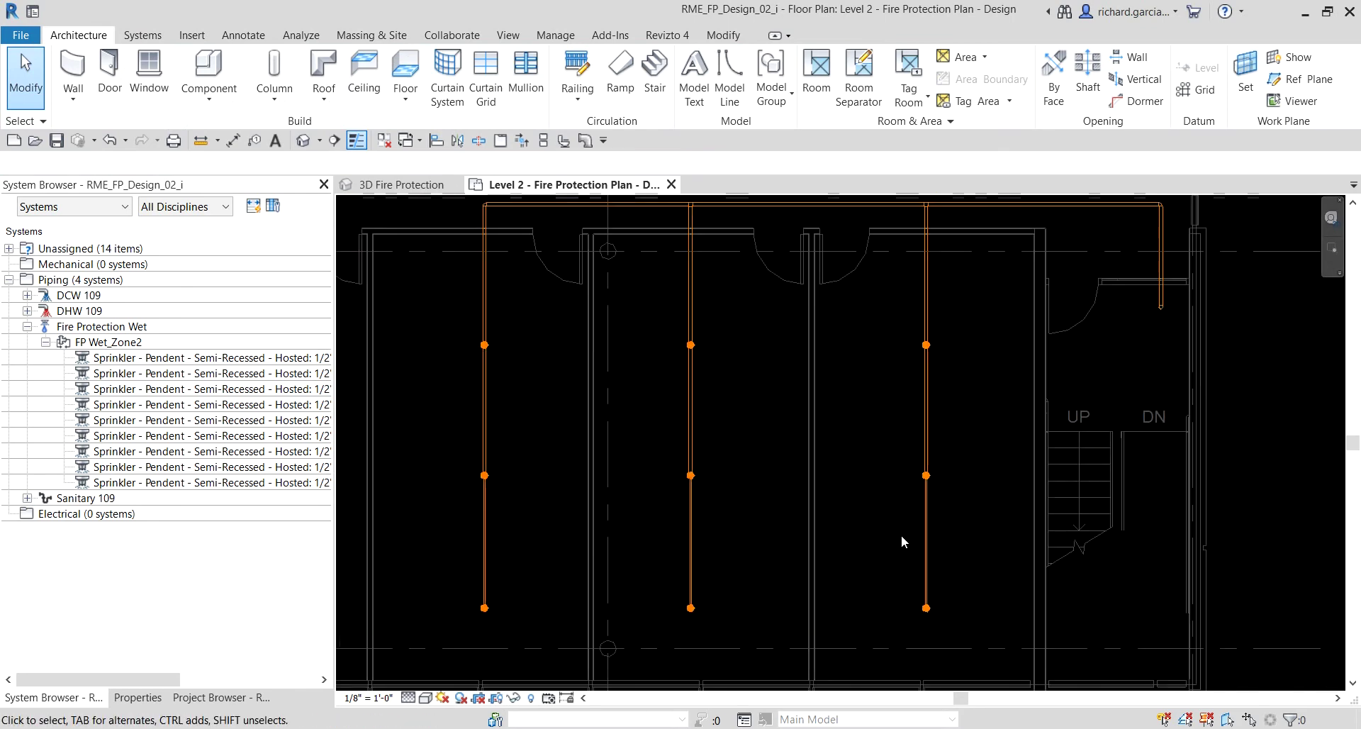
pyautogui.scroll(-1, 887, 534)
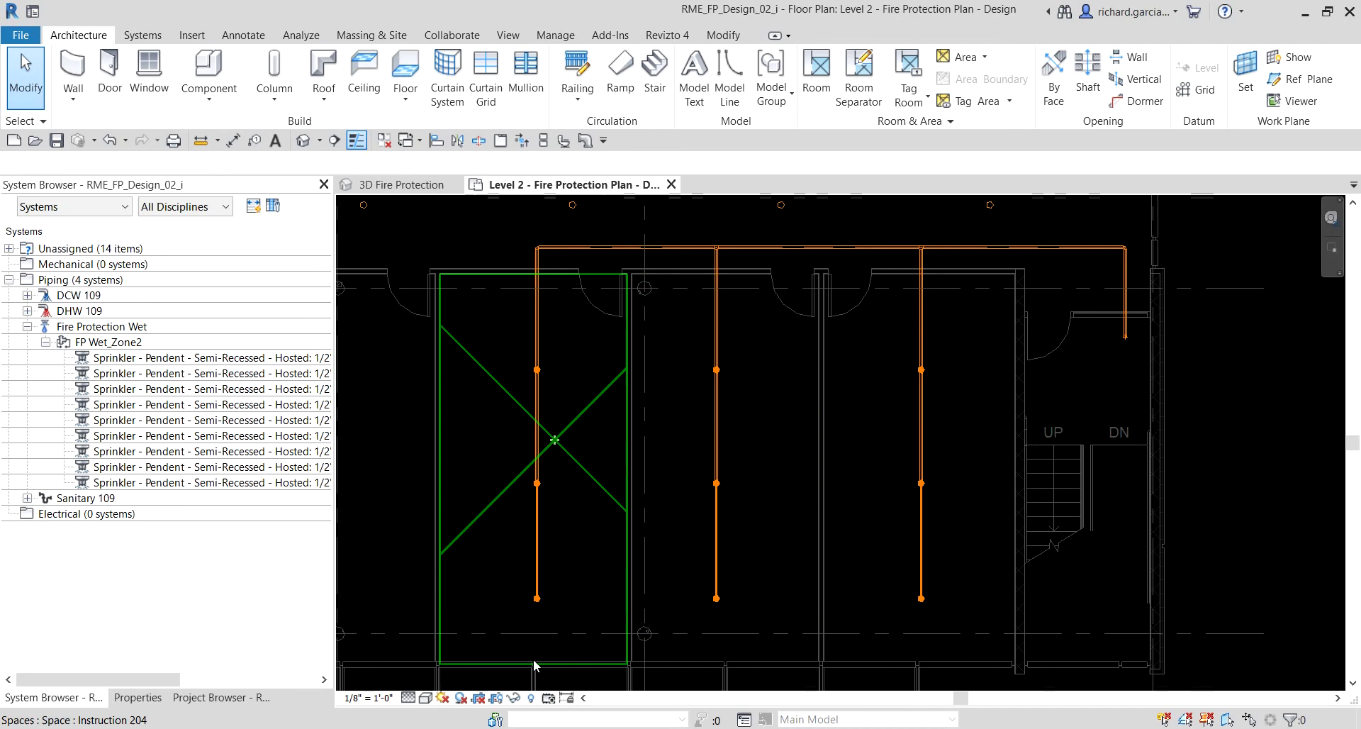
# Open the 3D Fire Protection view and bring the new sprinkler piping into view
pyautogui.click(208, 702)
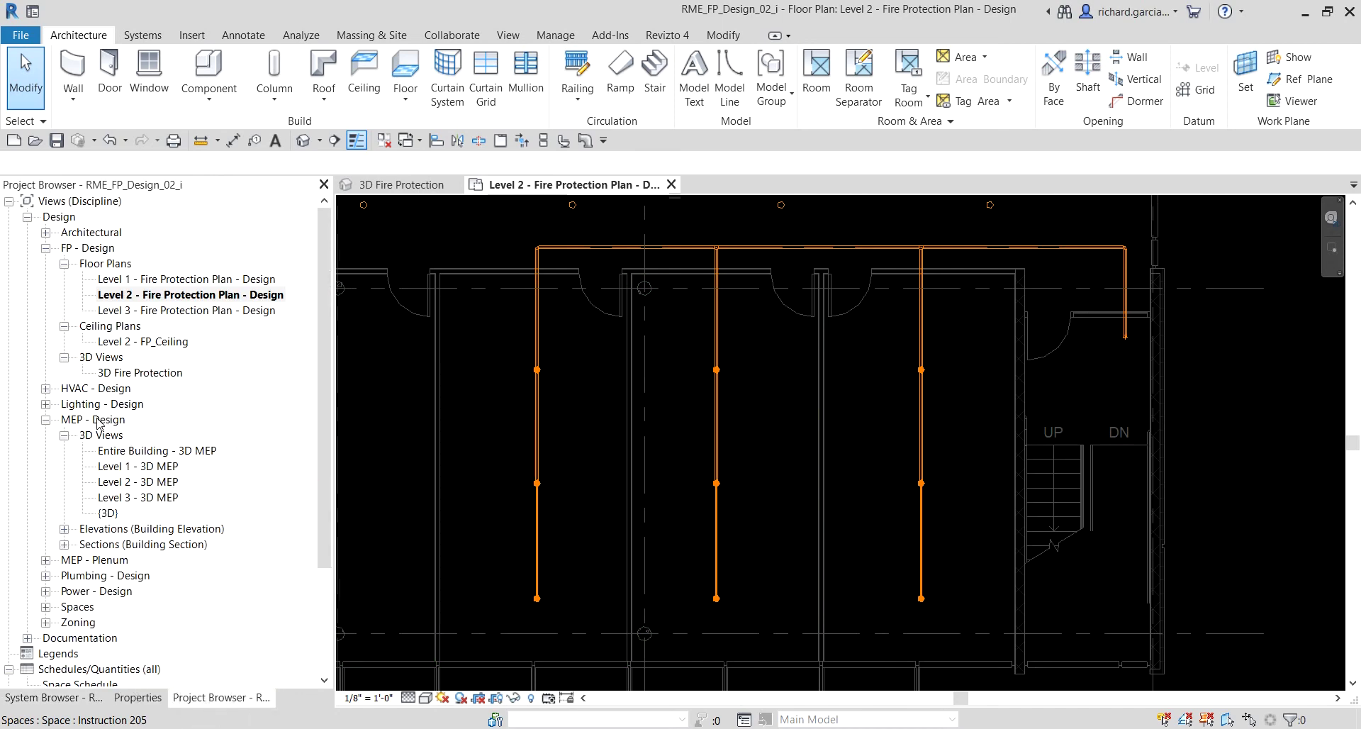
pyautogui.doubleClick(139, 374)
pyautogui.keyDown('shift'); pyautogui.moveTo(637, 445); pyautogui.dragTo(905, 441, button='middle'); pyautogui.keyUp('shift')
pyautogui.scroll(6, 1039, 531)
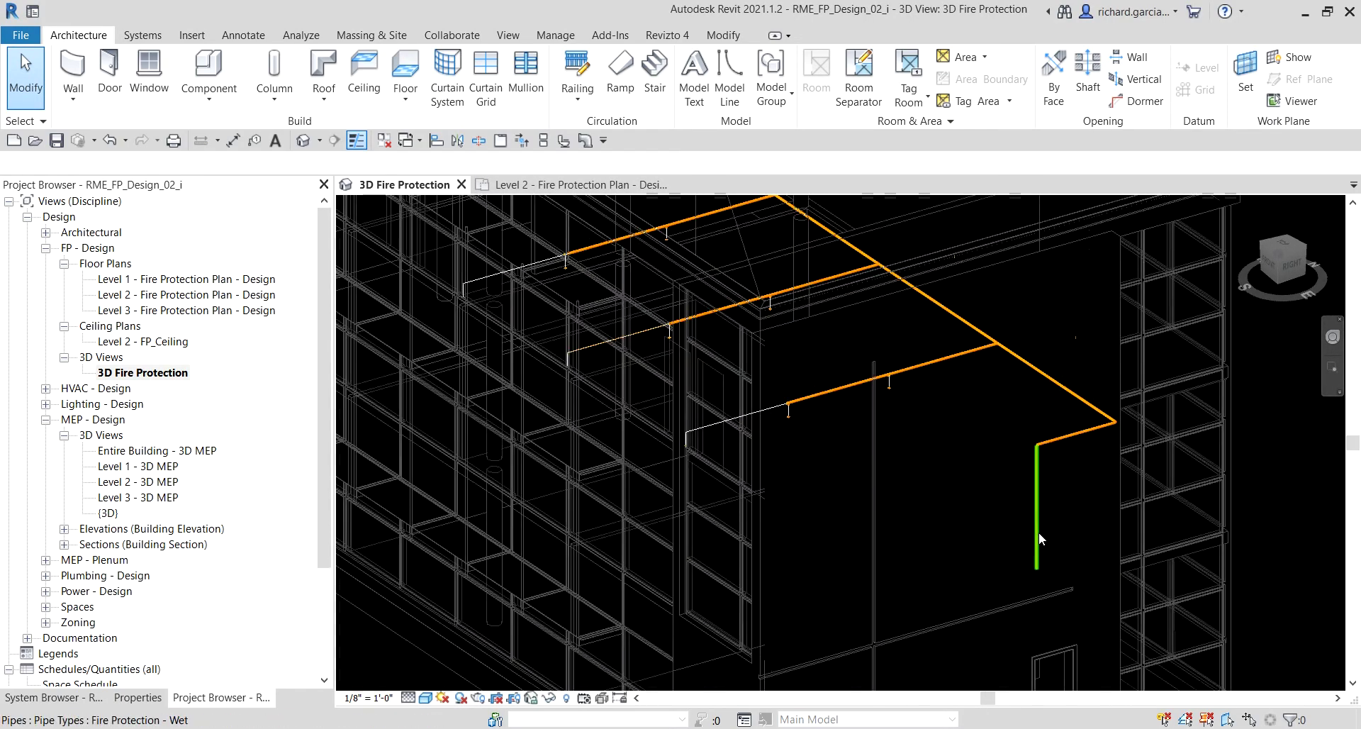
# Examine the vertical base pipe, main, branches and sprinkler drops of the new piping in 3D
pyautogui.scroll(-3, 1054, 522)
pyautogui.scroll(-2, 1062, 448)
pyautogui.moveTo(1061, 447); pyautogui.dragTo(1156, 510, button='middle')
pyautogui.scroll(3, 695, 389)
pyautogui.scroll(-3, 872, 432)
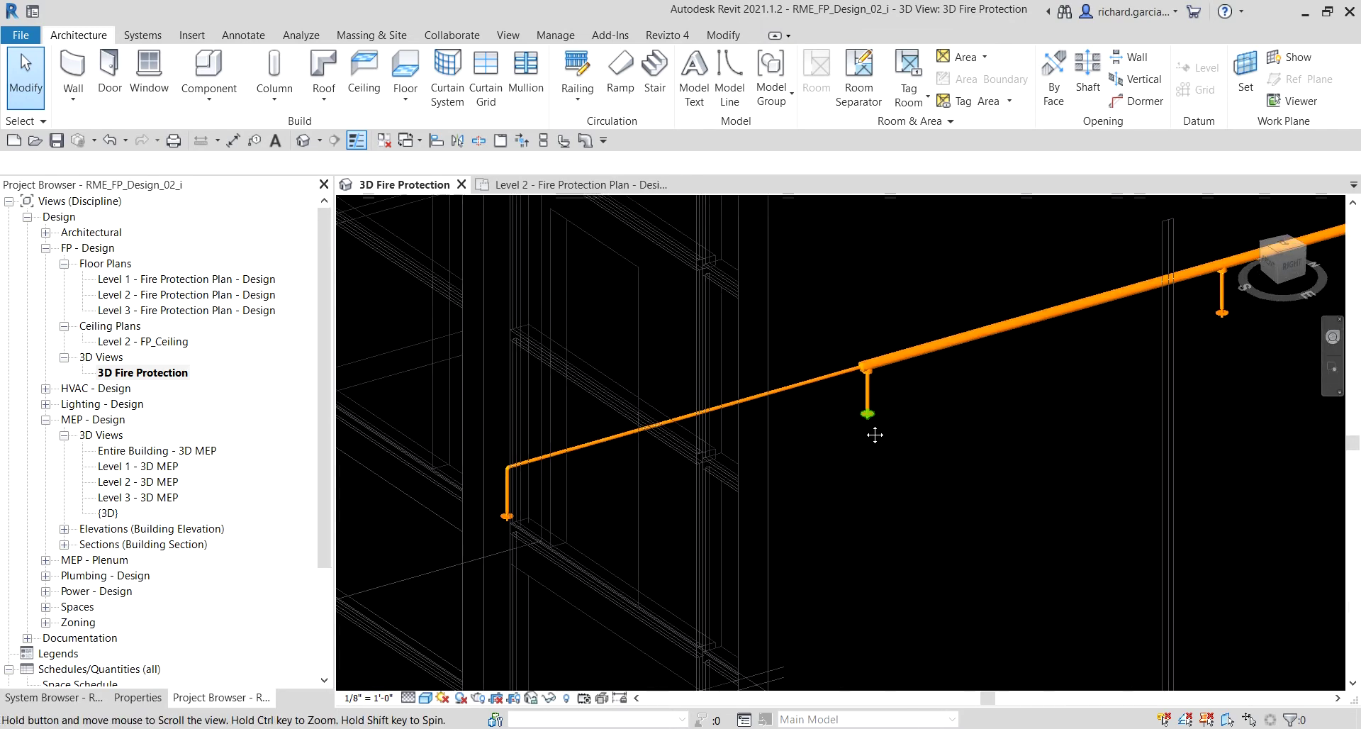
pyautogui.scroll(-2, 867, 418)
pyautogui.moveTo(869, 426); pyautogui.dragTo(687, 350, button='middle')
pyautogui.scroll(-5, 689, 351)
pyautogui.scroll(1, 820, 416)
pyautogui.moveTo(820, 417); pyautogui.dragTo(749, 459, button='middle')
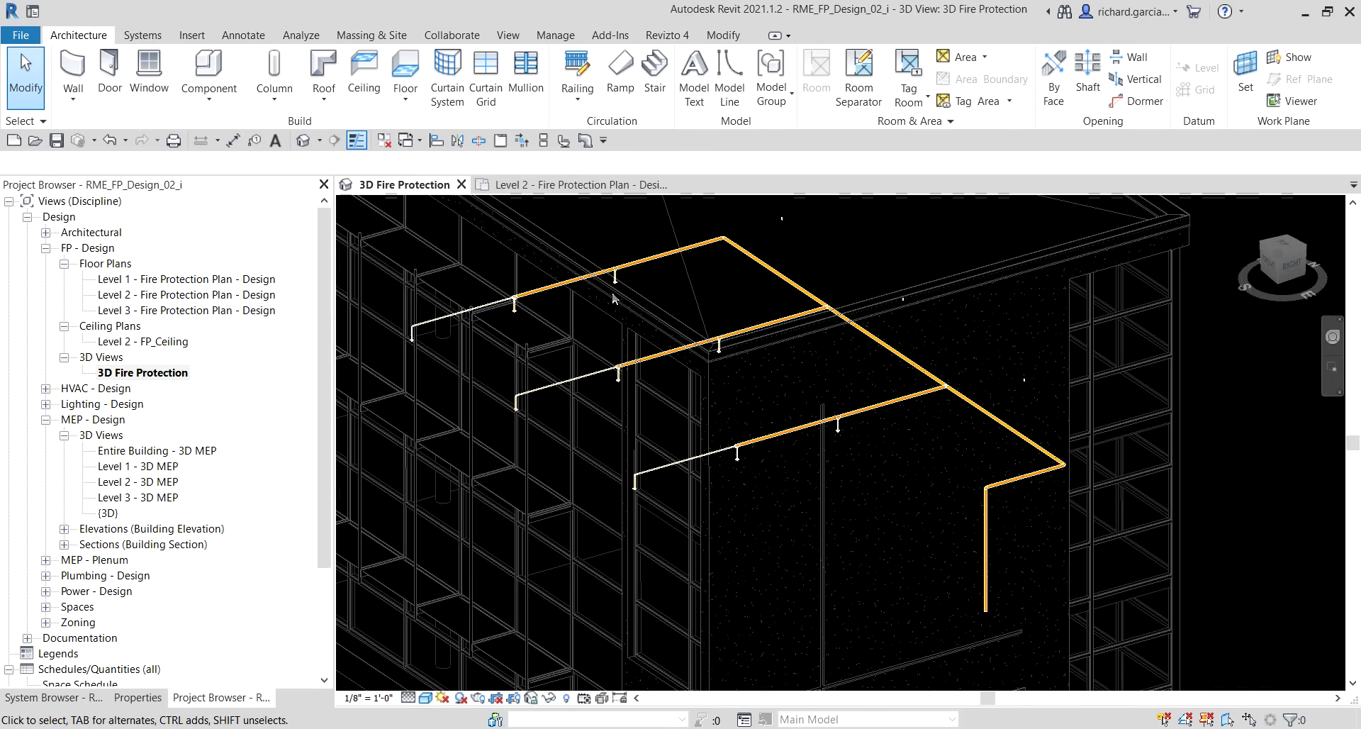
# Tile the 3D Fire Protection view and the Level 2 fire protection plan side by side
pyautogui.click(543, 141)
pyautogui.moveTo(693, 385); pyautogui.dragTo(599, 407, button='middle')
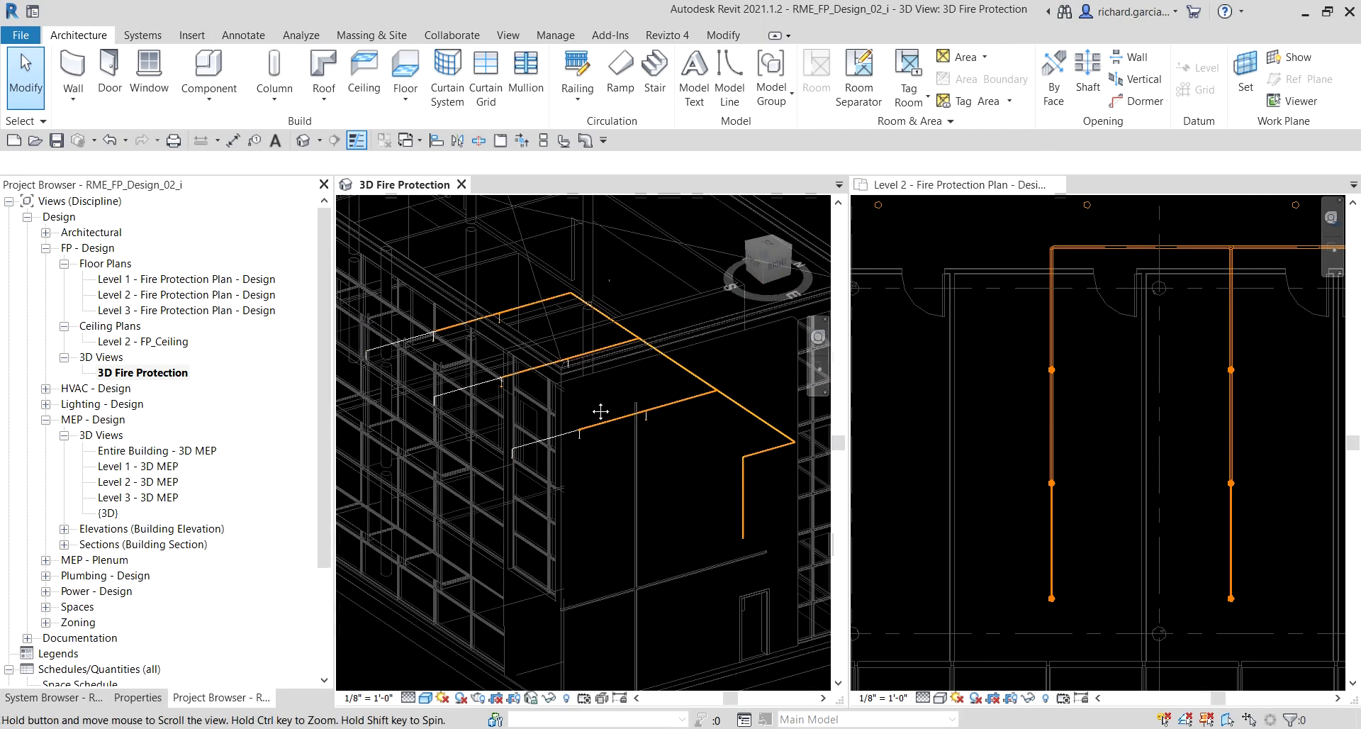